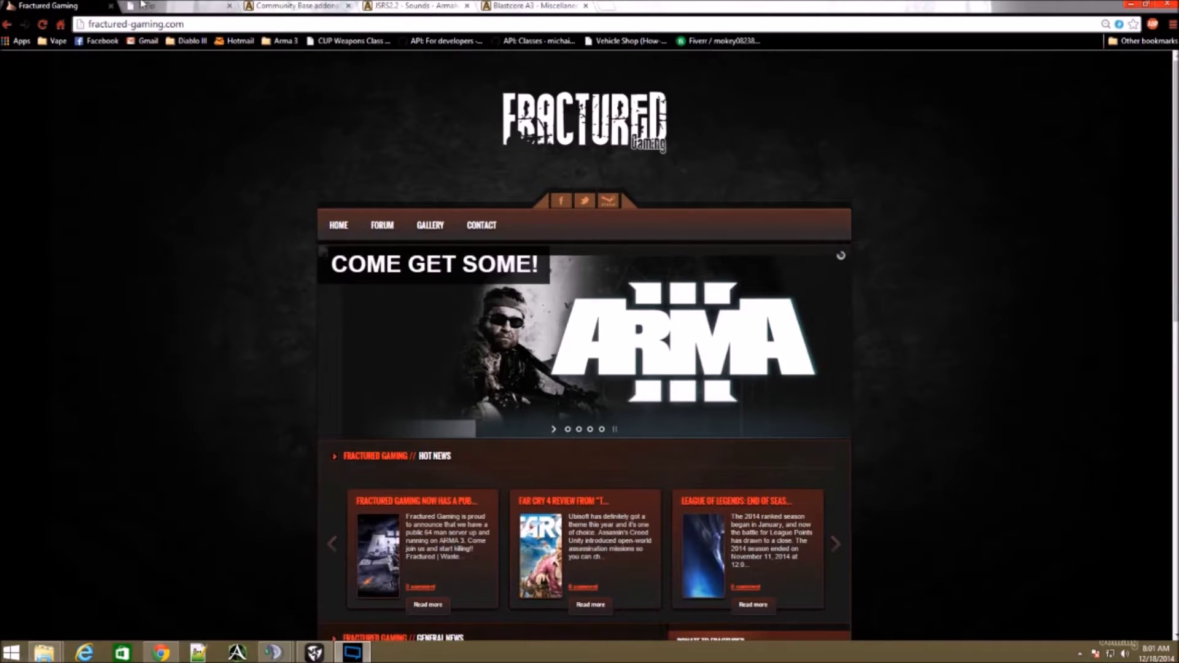
Switch from the Fractured Gaming site to the 7-Zip download page tab.
{"action": "left_click", "coordinate": [172, 6]}
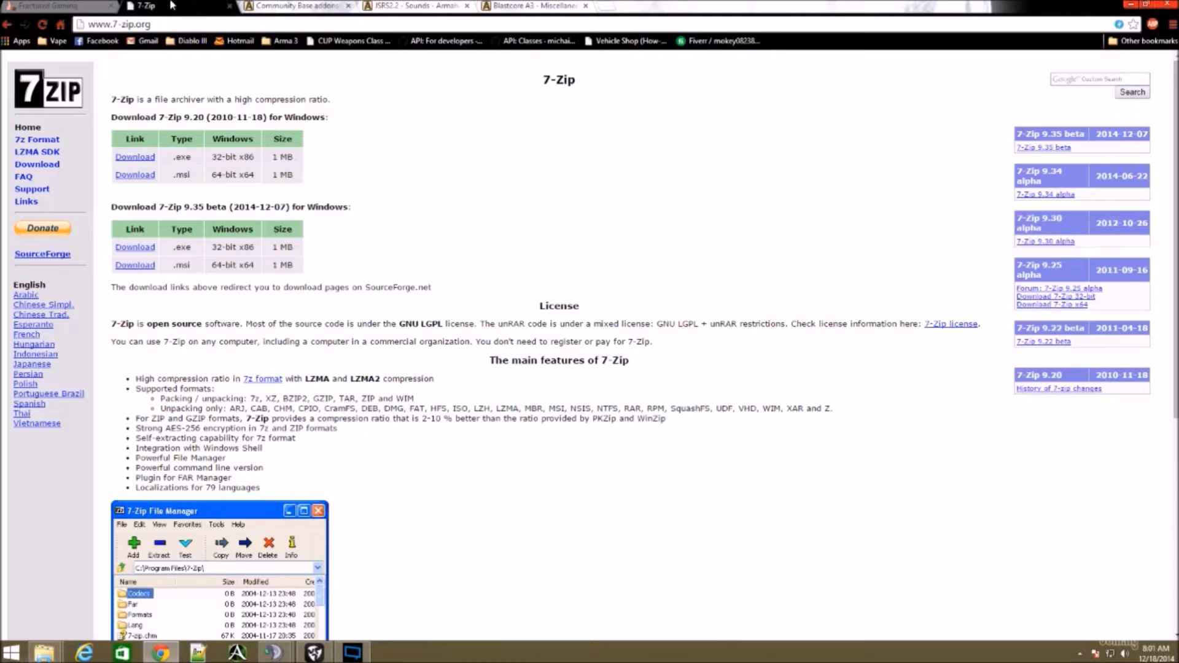
Bring up the Armaholic page for Community Base addons A3.
{"action": "left_click", "coordinate": [292, 7]}
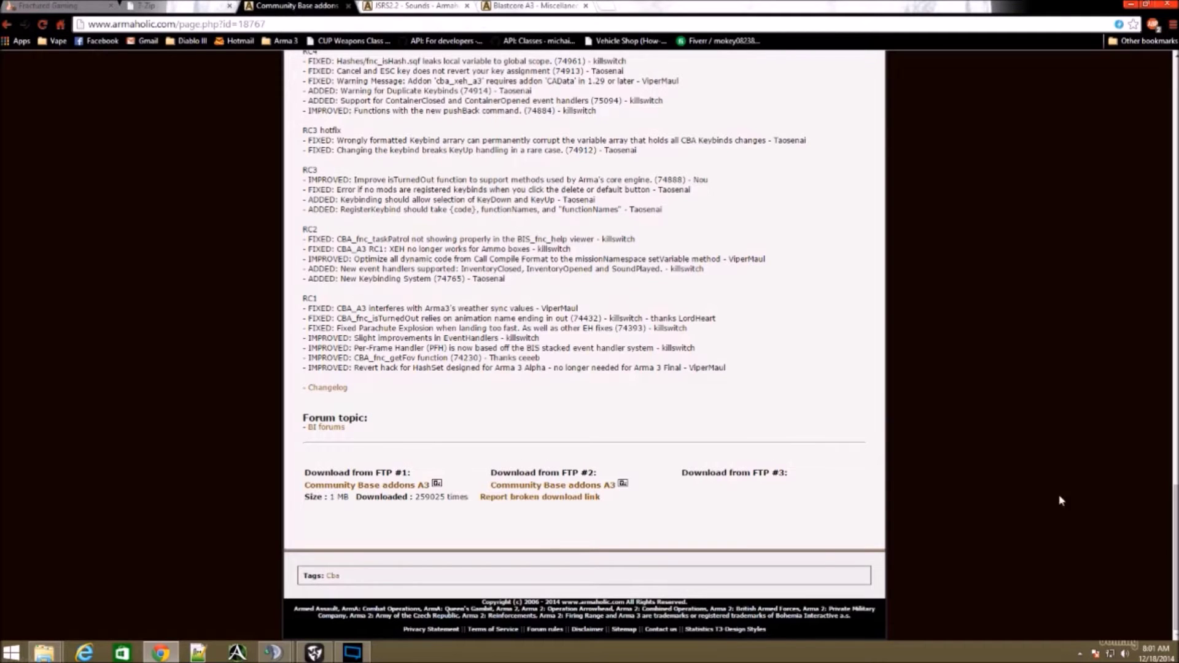
Scroll the CBA page from the top to its FTP download links, then go to the JSRS2.2 page.
{"action": "mouse_move", "coordinate": [1175, 510]}
{"action": "left_mouse_down"}
{"action": "mouse_move", "coordinate": [1176, 442]}
{"action": "mouse_move", "coordinate": [1175, 541]}
{"action": "left_mouse_up"}
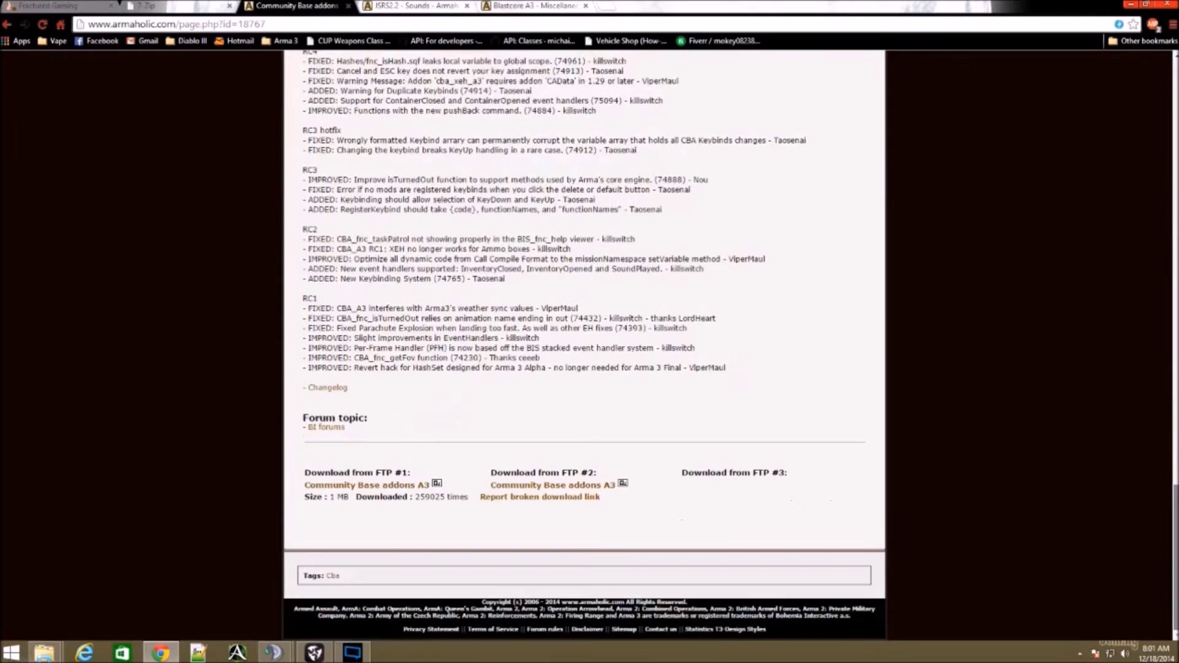
{"action": "key", "text": "Home"}
{"action": "scroll", "coordinate": [1155, 79], "scroll_direction": "down", "scroll_amount": 2}
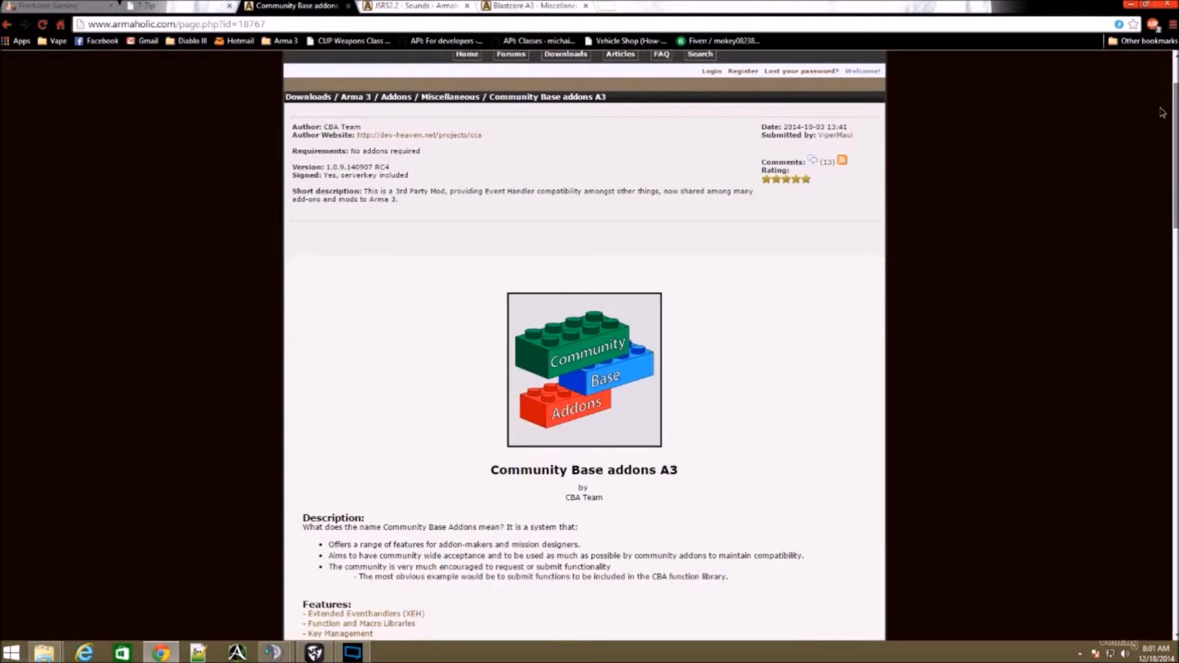
{"action": "scroll", "coordinate": [1161, 112], "scroll_direction": "down", "scroll_amount": 1}
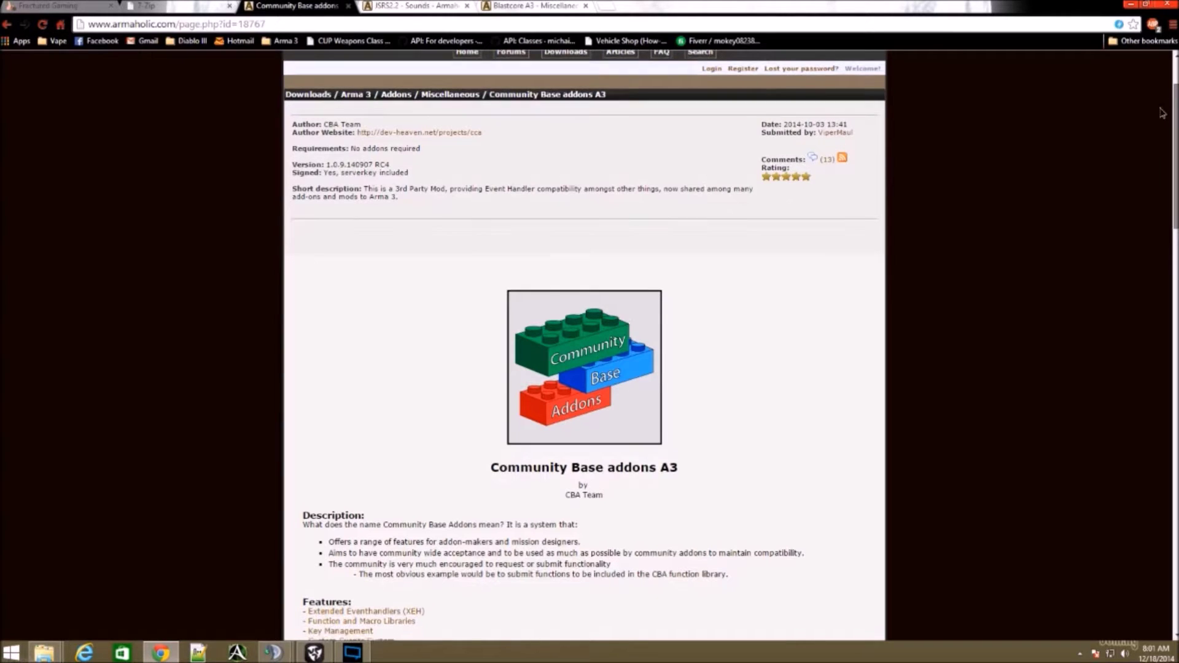
{"action": "scroll", "coordinate": [1162, 113], "scroll_direction": "down", "scroll_amount": 20}
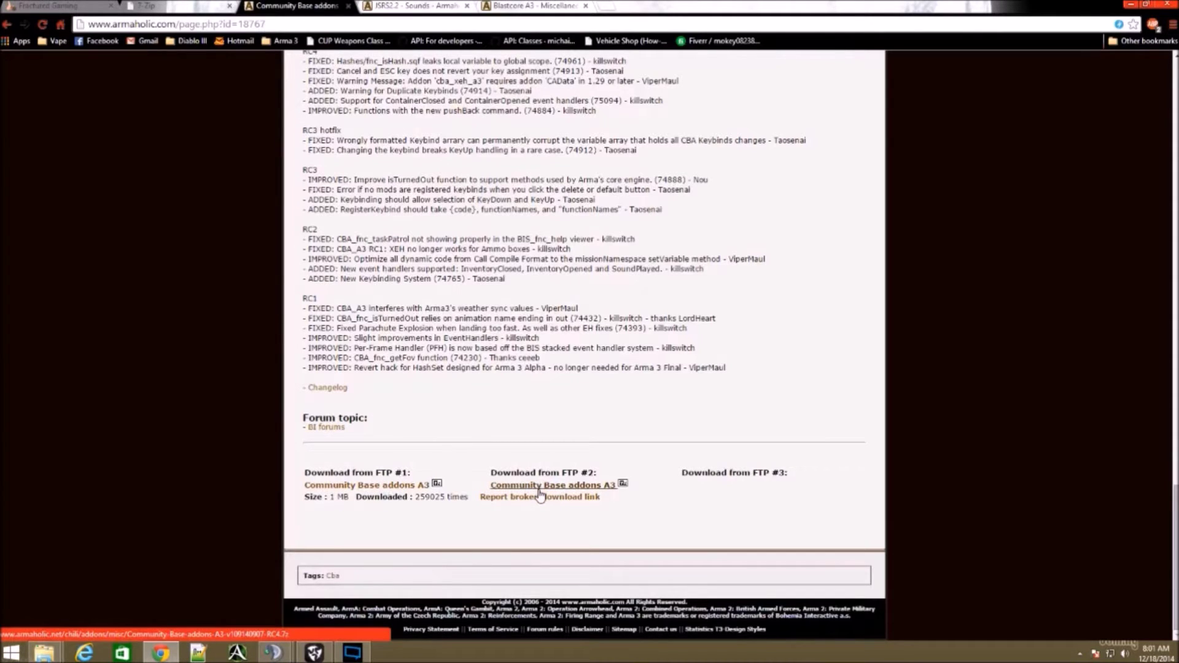
{"action": "left_click", "coordinate": [410, 6]}
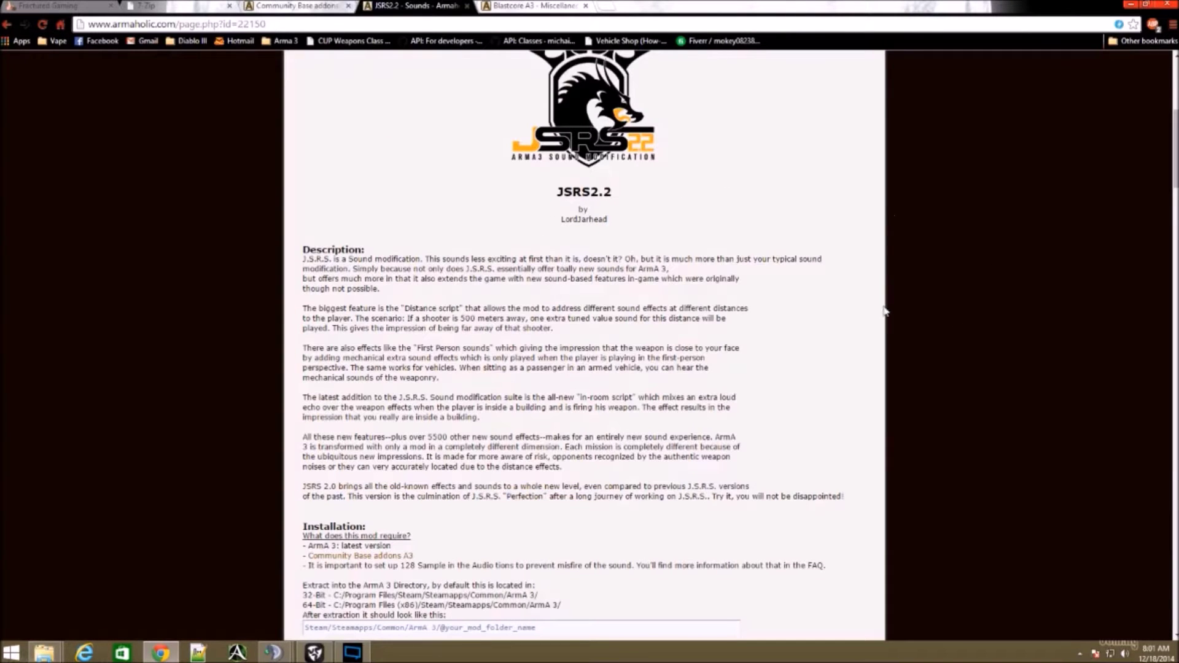
Read through the JSRS2.2 Installation notes down to the 1100 MB FTP download links.
{"action": "left_click_drag", "start_coordinate": [1176, 145], "coordinate": [1172, 167]}
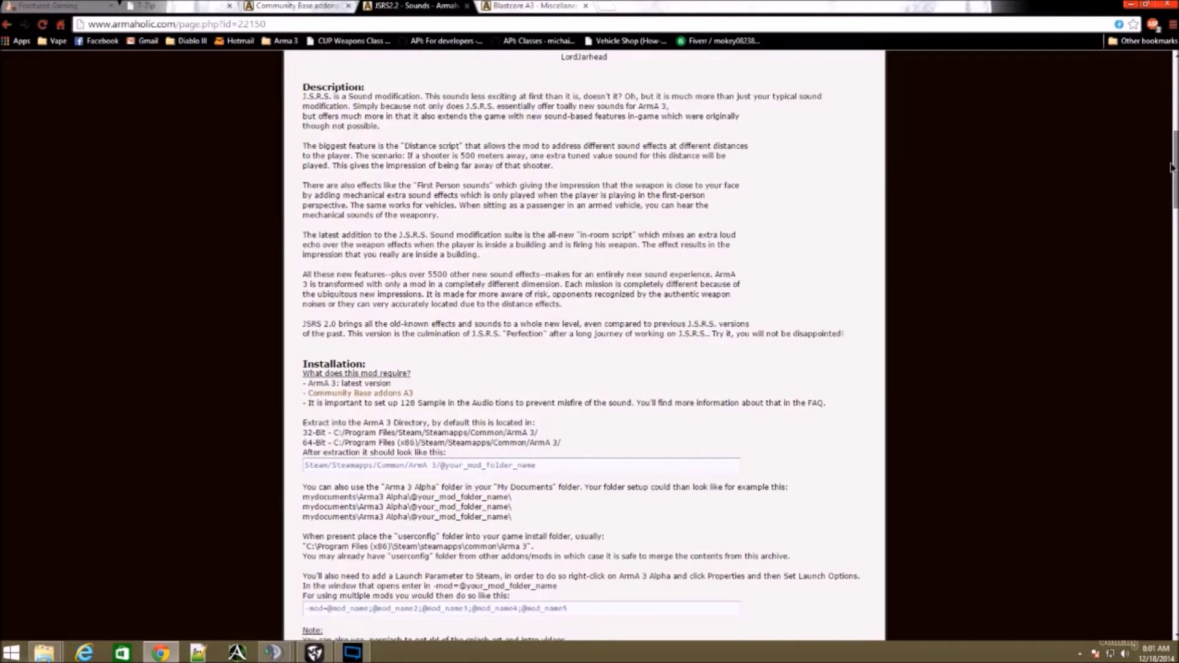
{"action": "left_click_drag", "start_coordinate": [1172, 168], "coordinate": [1171, 168]}
{"action": "left_click_drag", "start_coordinate": [474, 147], "coordinate": [763, 171]}
{"action": "left_click", "coordinate": [835, 238]}
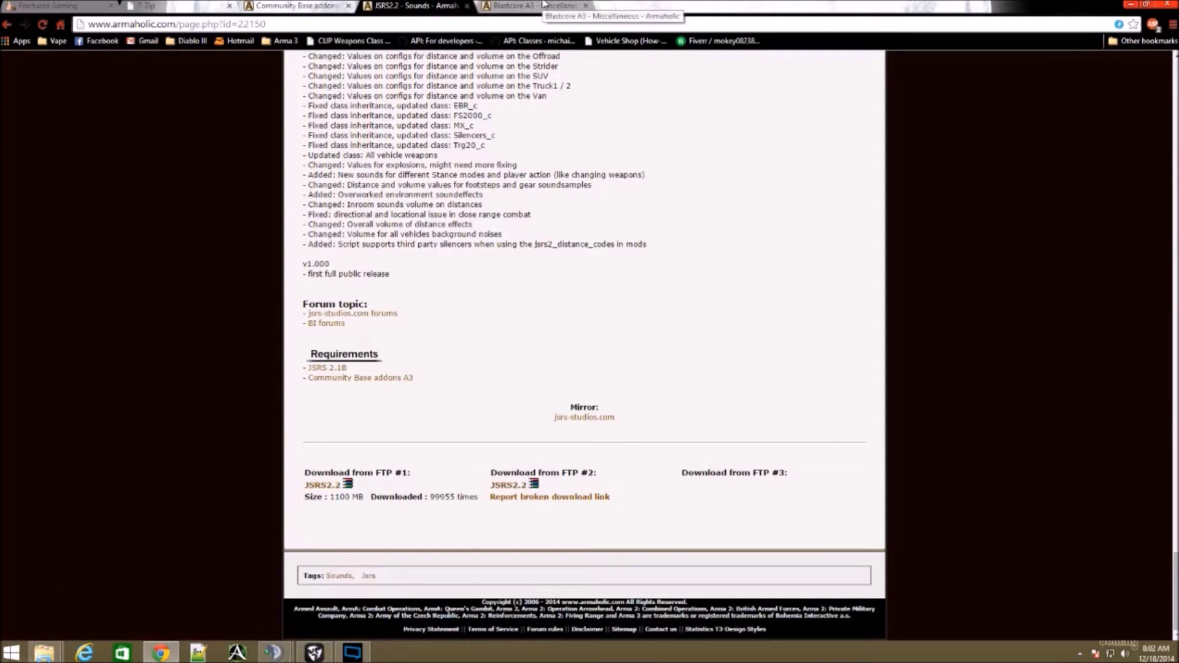
Check the Blastcore A3 download links, then minimize the browser to show the Downloads and Arma 3 folders.
{"action": "left_click", "coordinate": [543, 5]}
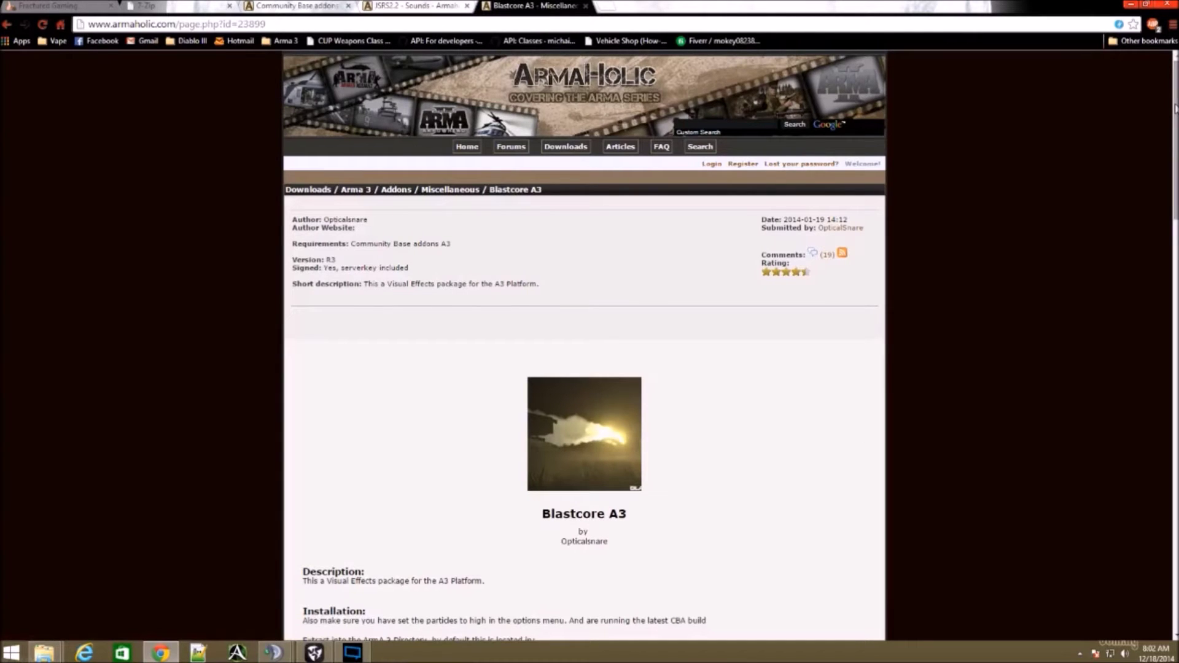
{"action": "left_click_drag", "start_coordinate": [1174, 109], "coordinate": [1143, 592]}
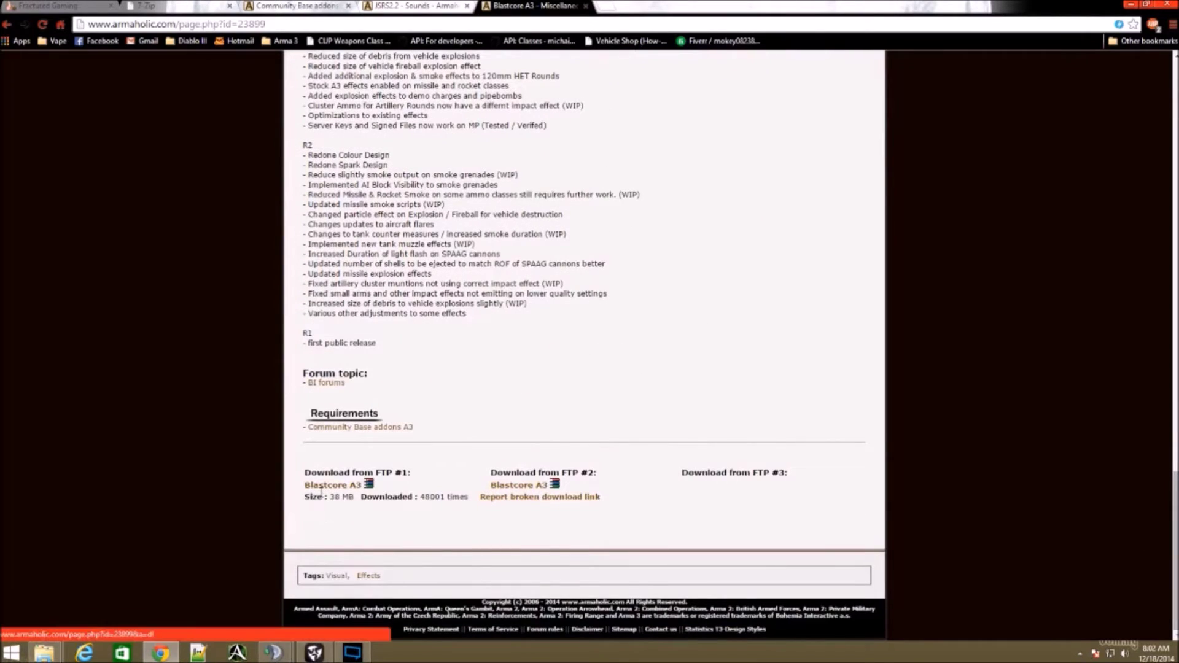
{"action": "left_click", "coordinate": [1128, 5]}
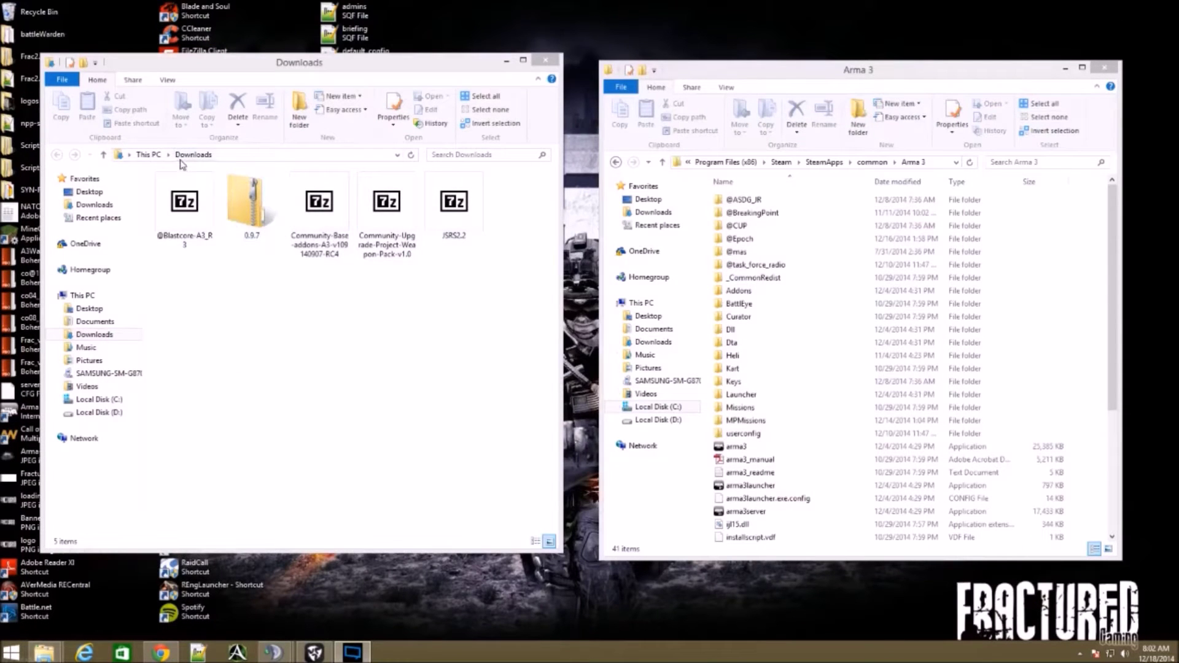
Open the Community-Base-addons-A3 .7z archive from Downloads in 7-Zip.
{"action": "left_click_drag", "start_coordinate": [473, 281], "coordinate": [129, 194]}
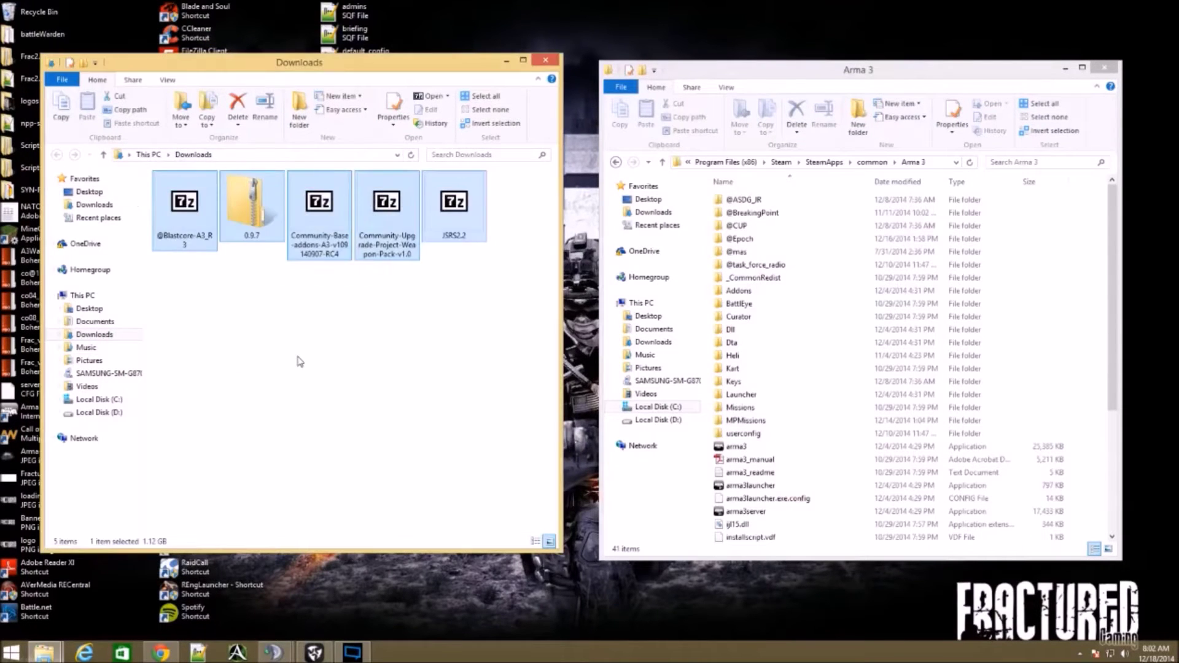
{"action": "left_click", "coordinate": [297, 360]}
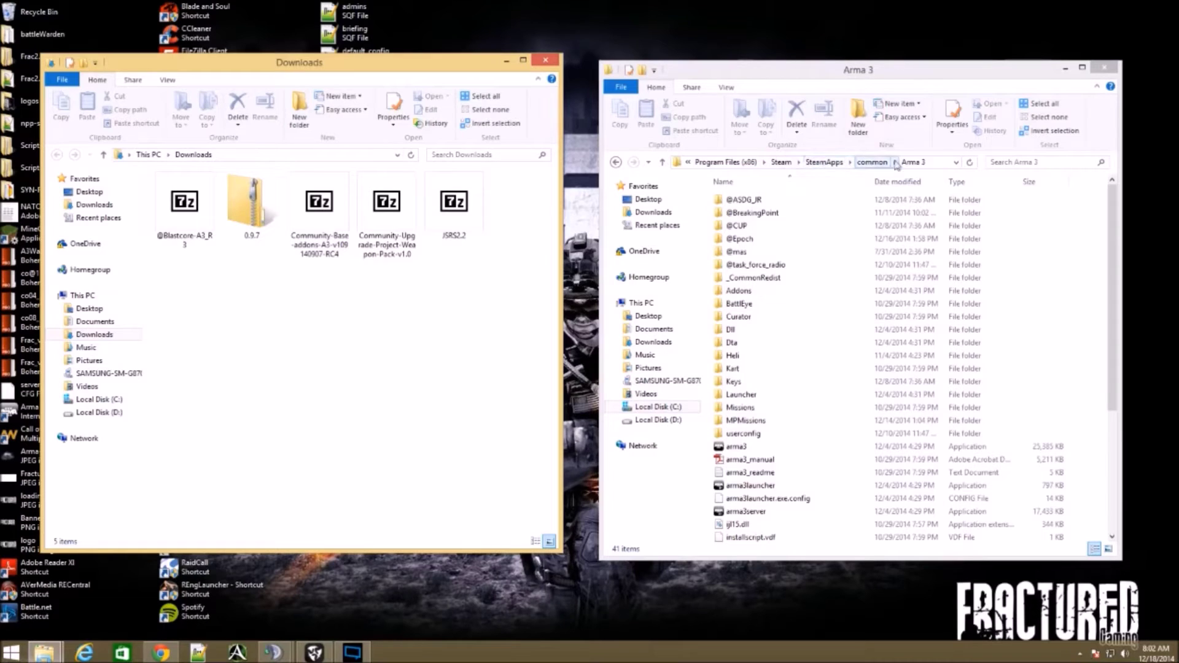
{"action": "left_click", "coordinate": [679, 163]}
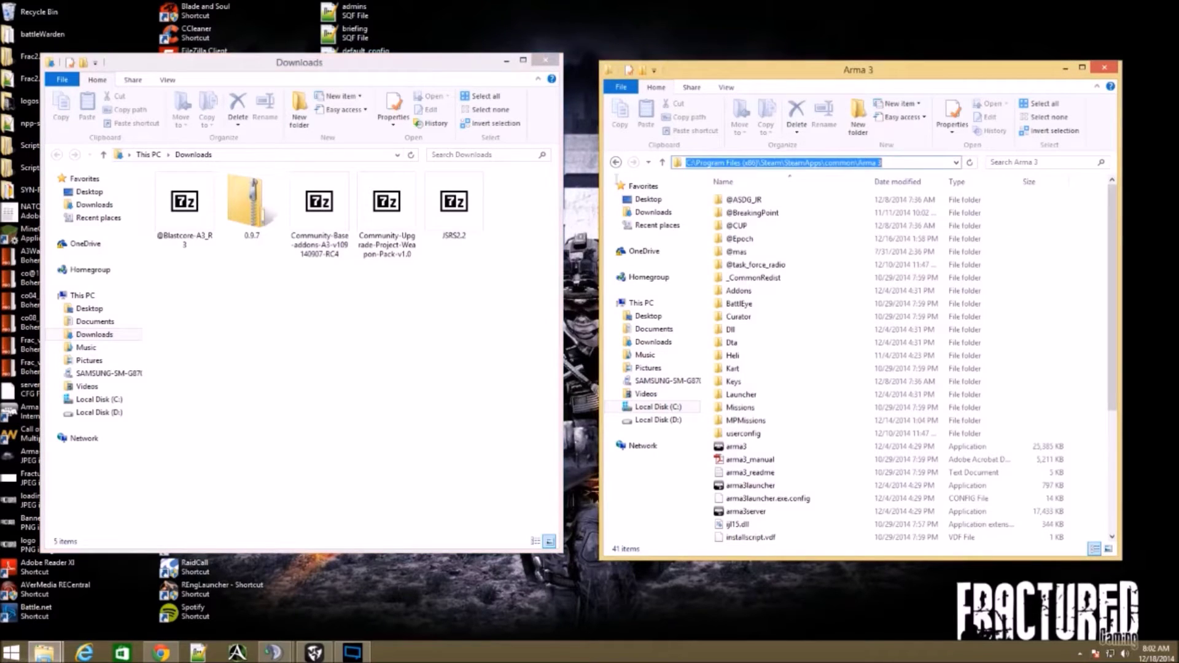
{"action": "left_click", "coordinate": [781, 277]}
{"action": "left_click", "coordinate": [358, 347]}
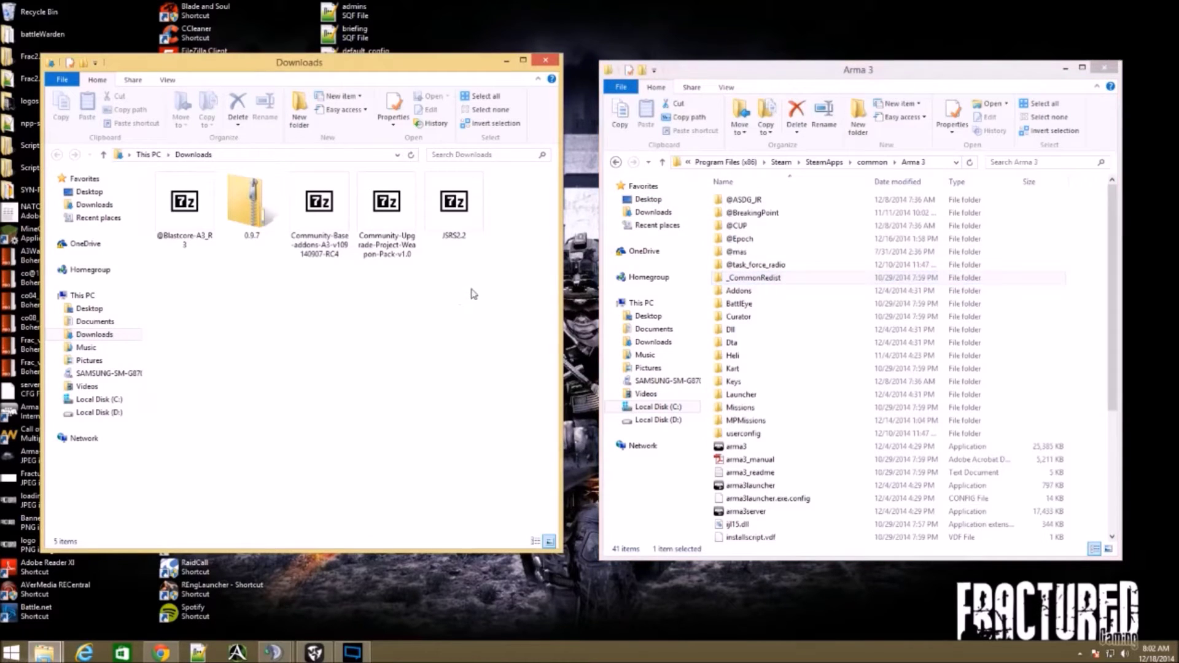
{"action": "double_click", "coordinate": [319, 206]}
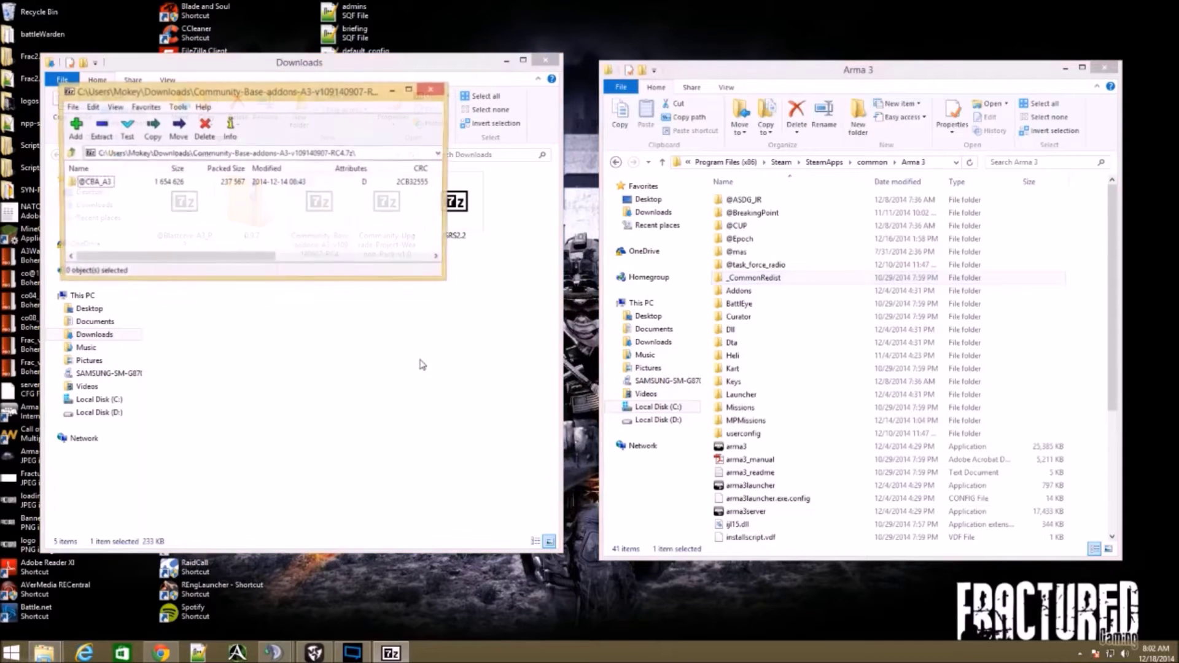
{"action": "left_click", "coordinate": [91, 185]}
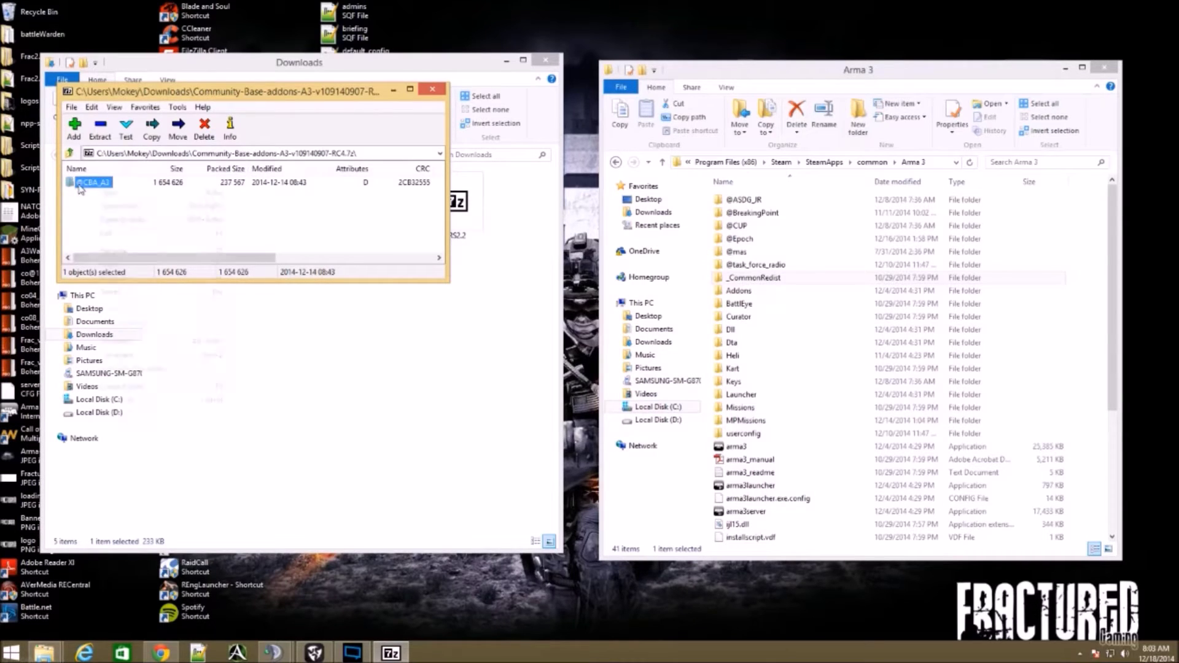
{"action": "right_click", "coordinate": [80, 187]}
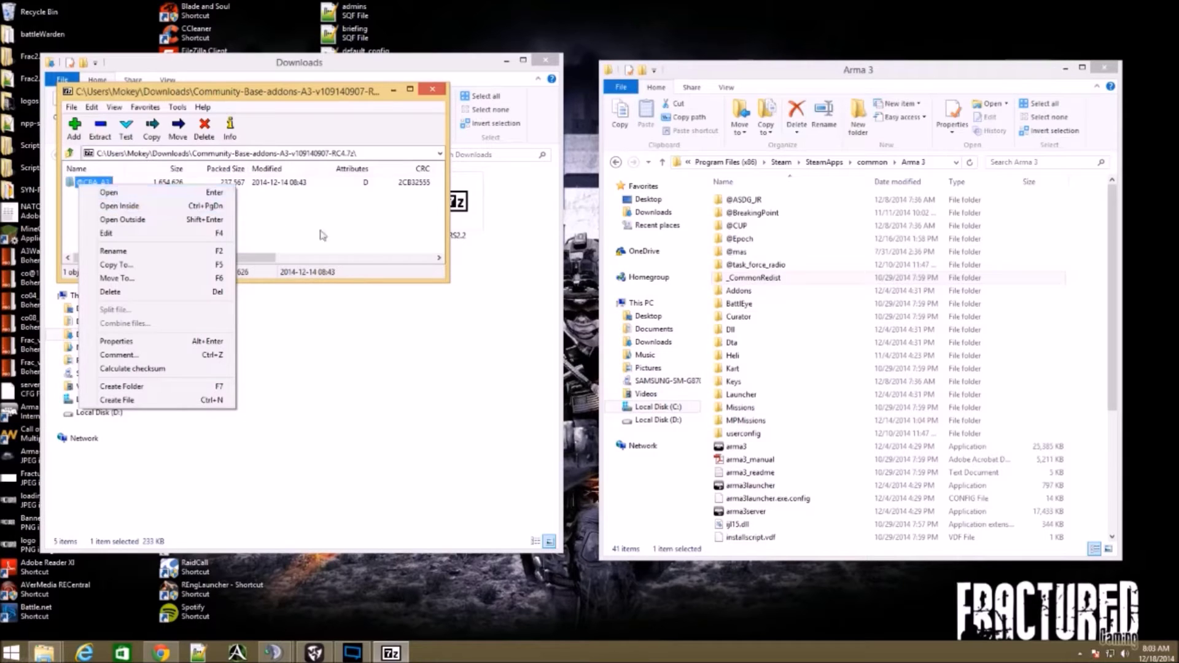
{"action": "left_click", "coordinate": [117, 278]}
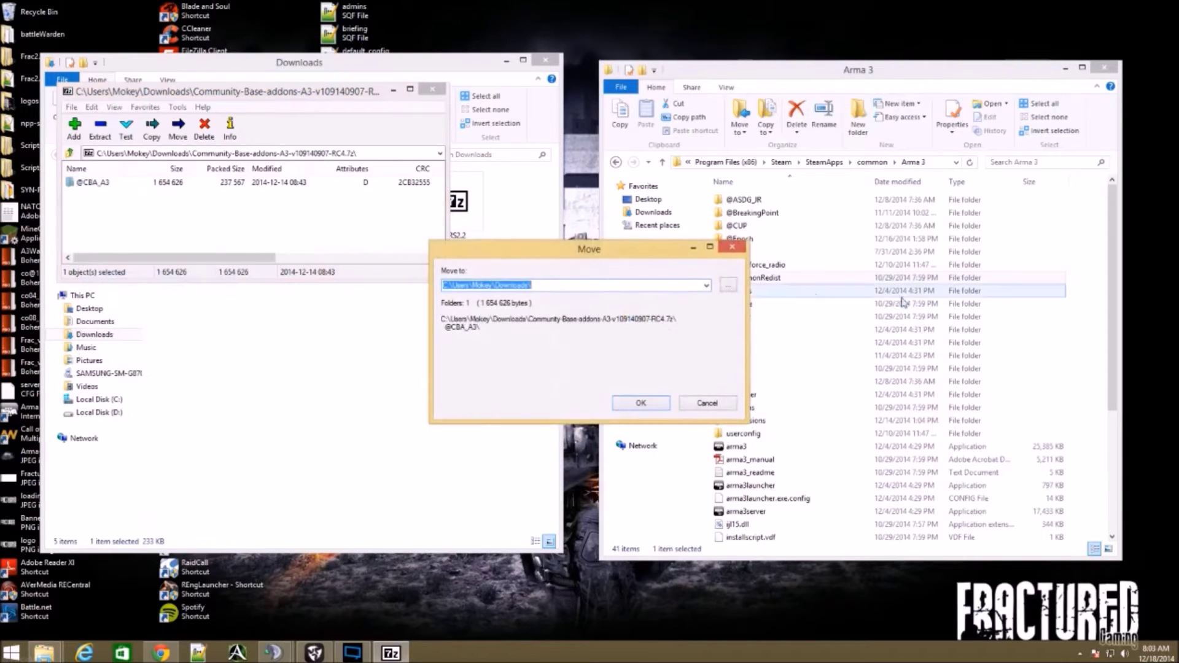
{"action": "left_click", "coordinate": [732, 247]}
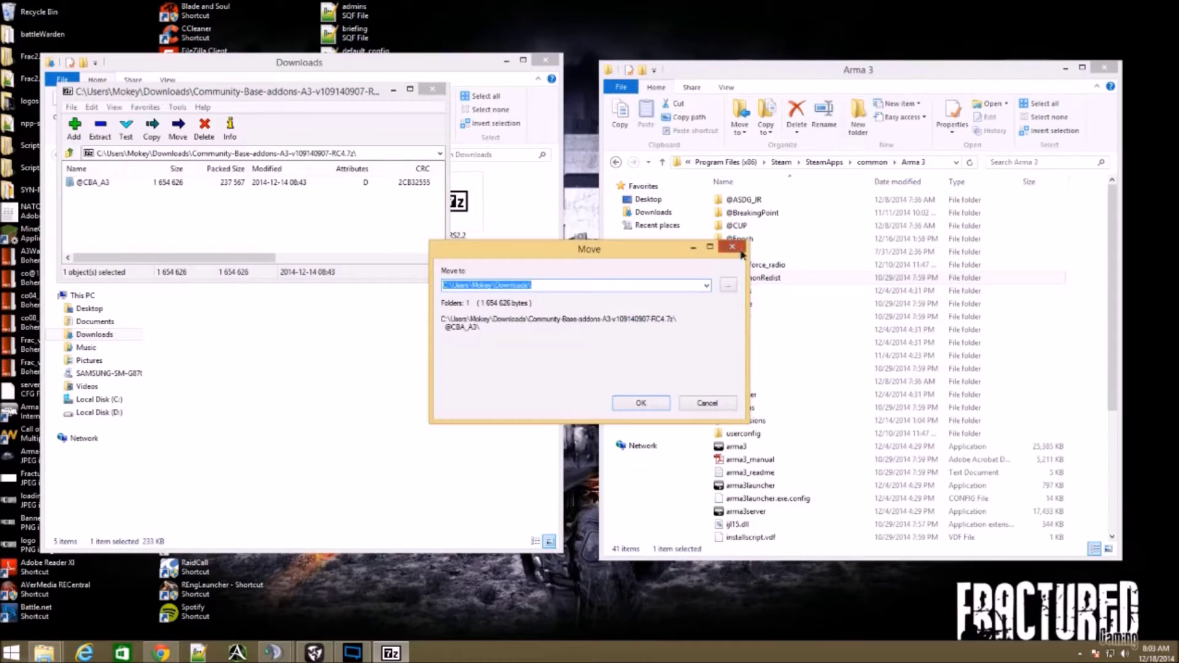
{"action": "left_click_drag", "start_coordinate": [89, 187], "coordinate": [1071, 249]}
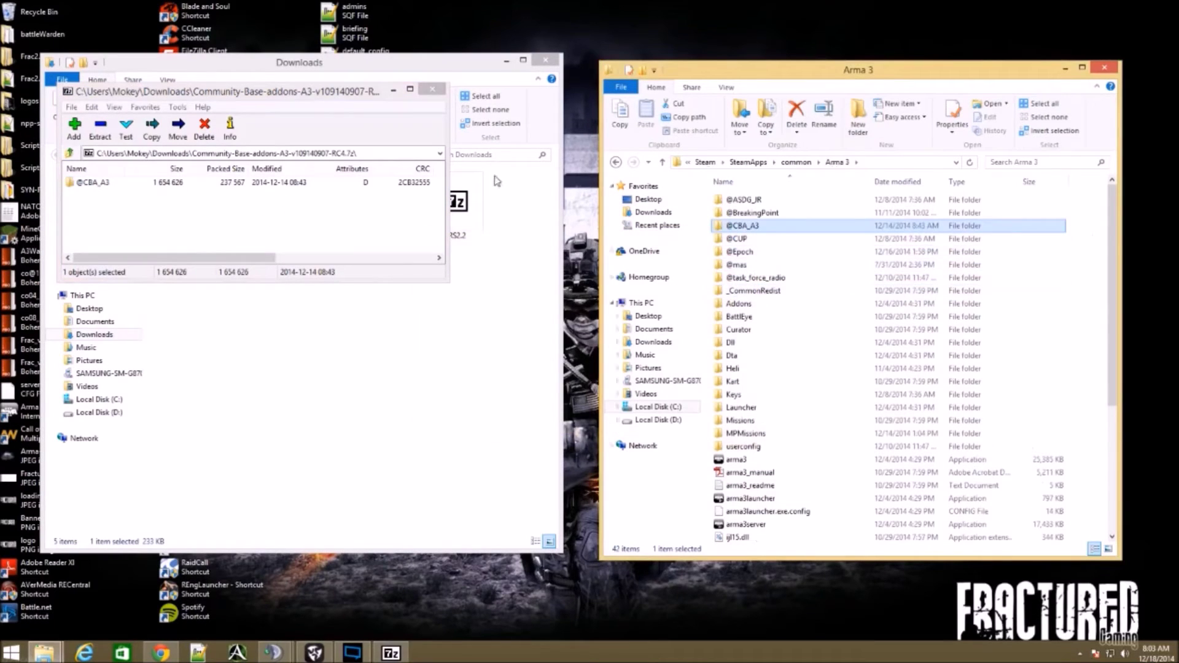
{"action": "left_click", "coordinate": [438, 90]}
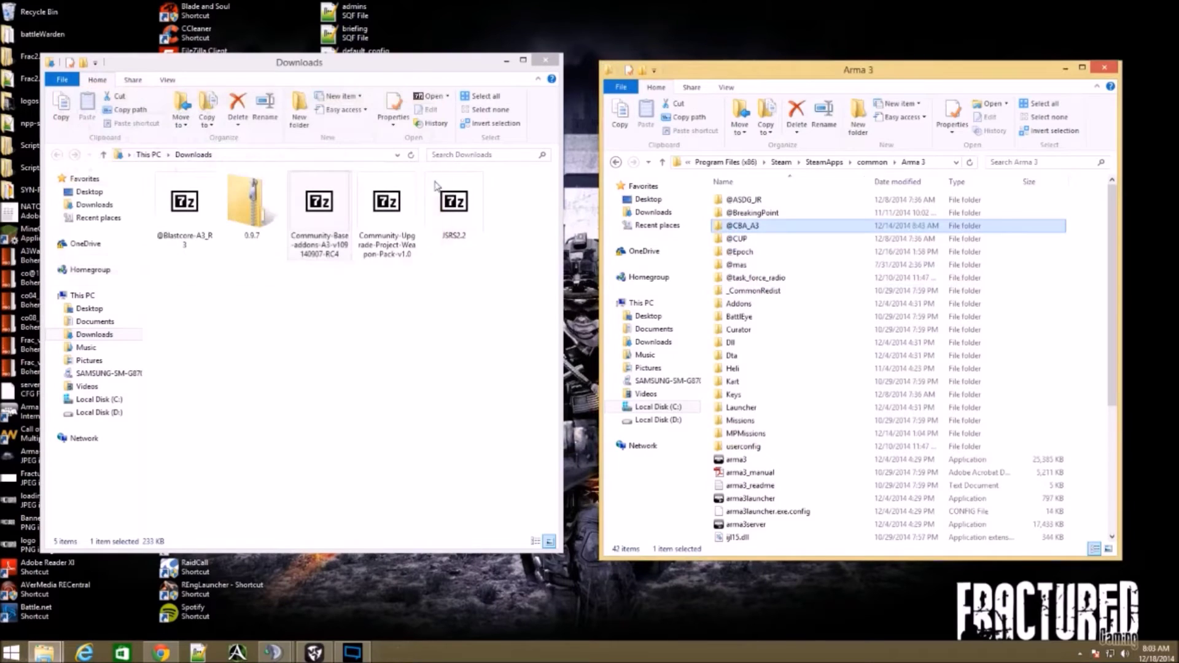
{"action": "left_click", "coordinate": [356, 363]}
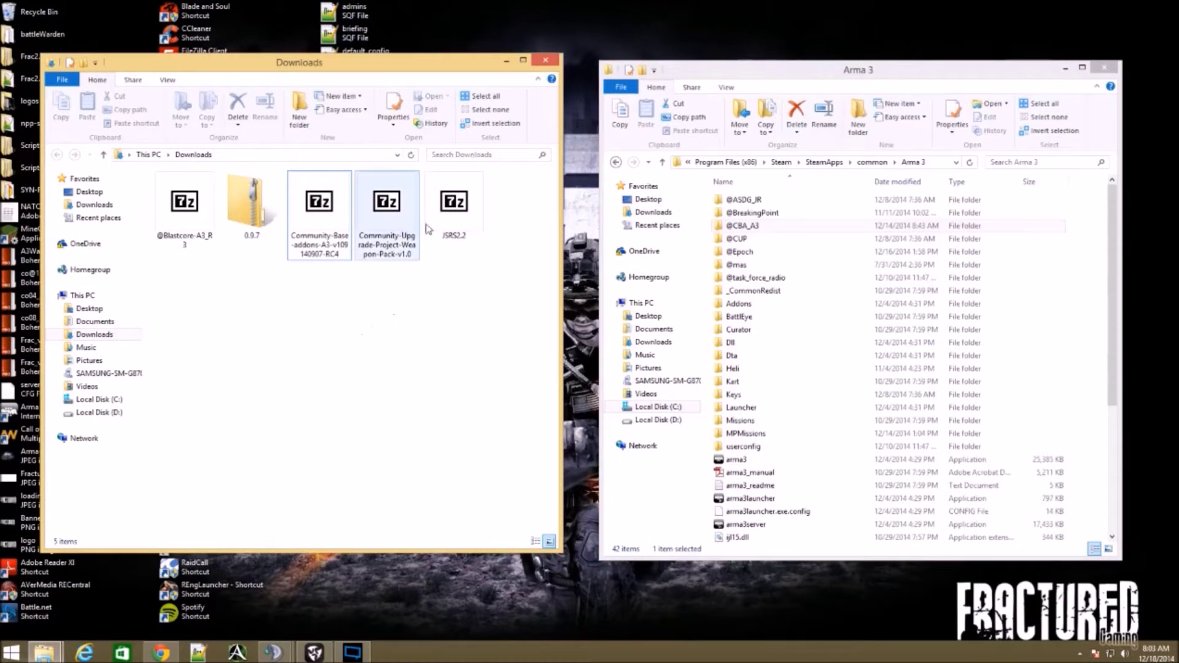
{"action": "double_click", "coordinate": [455, 206]}
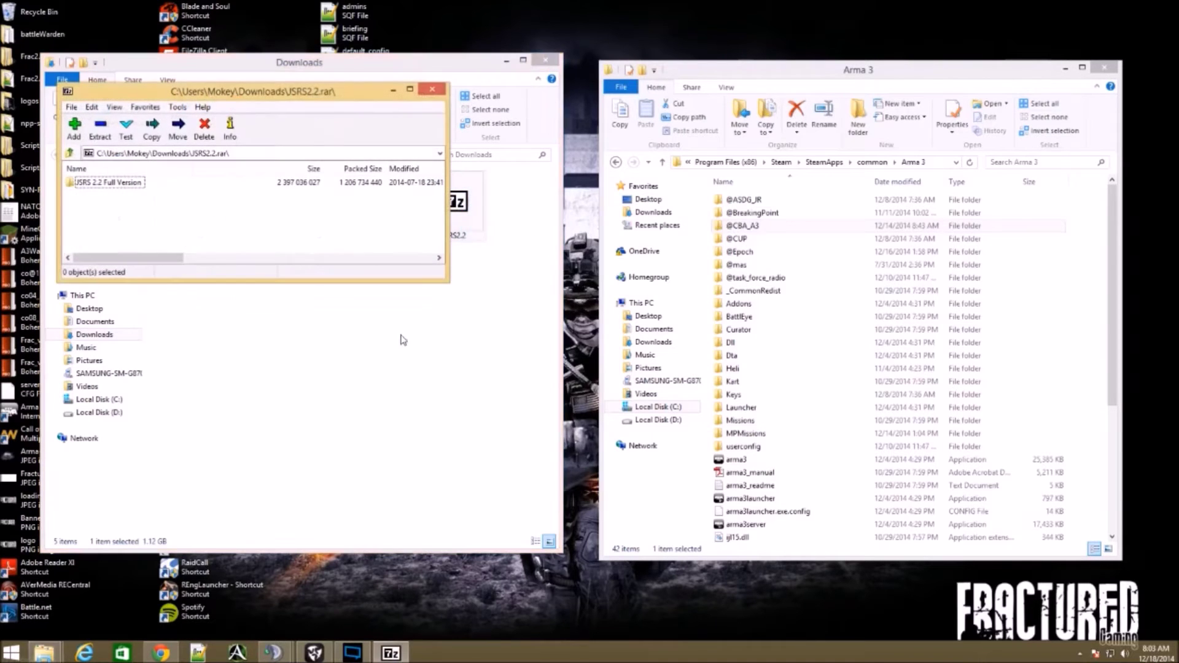
{"action": "double_click", "coordinate": [103, 183]}
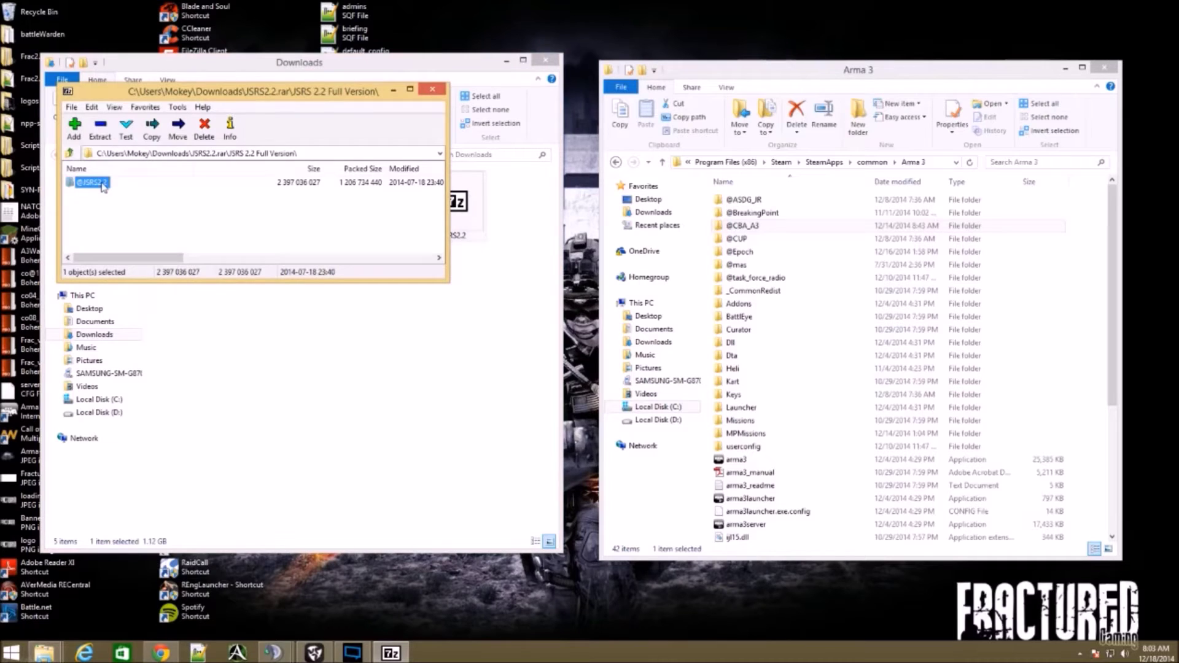
{"action": "left_click_drag", "start_coordinate": [103, 186], "coordinate": [1083, 250]}
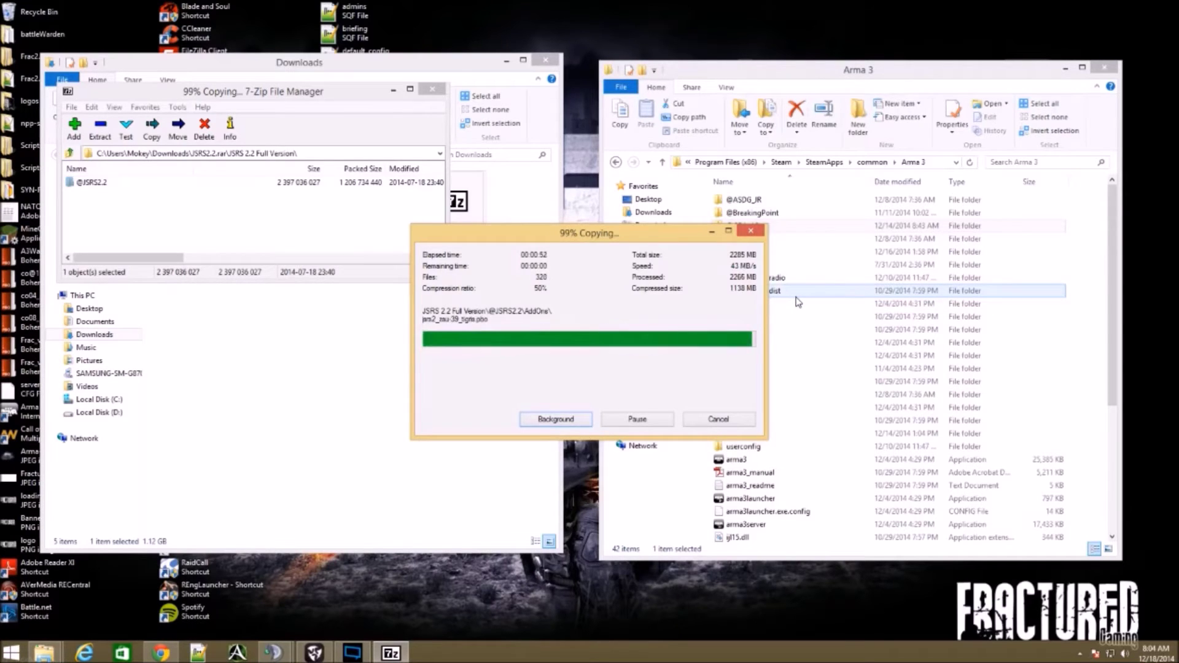
{"action": "left_click", "coordinate": [435, 92]}
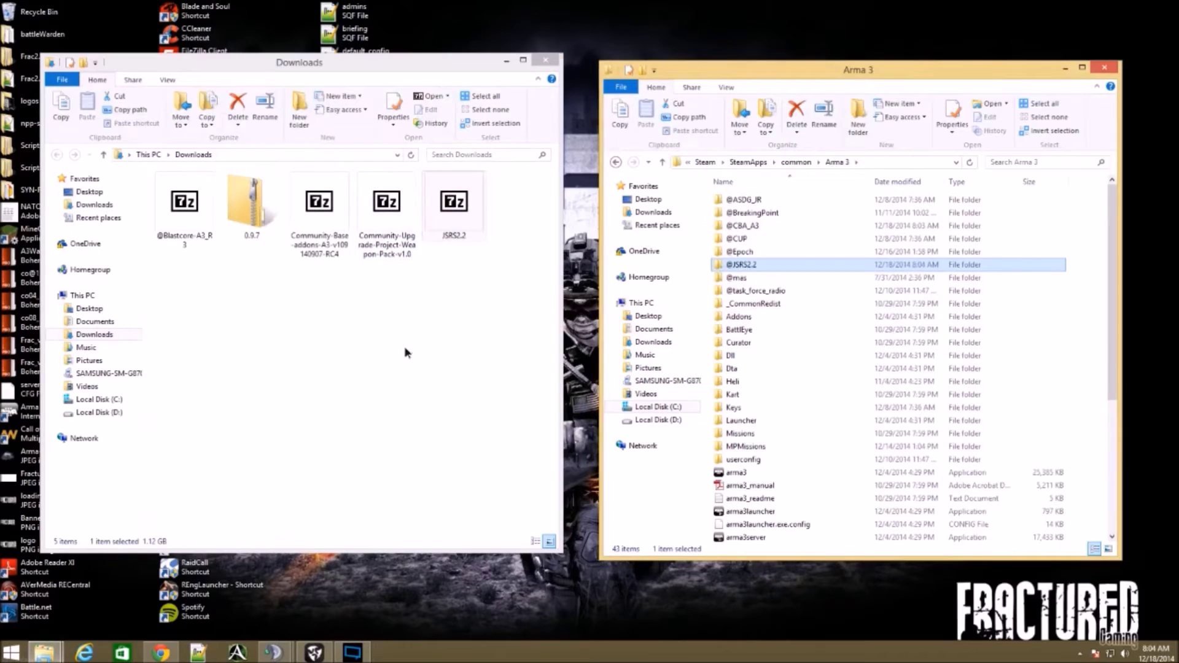
{"action": "double_click", "coordinate": [197, 206]}
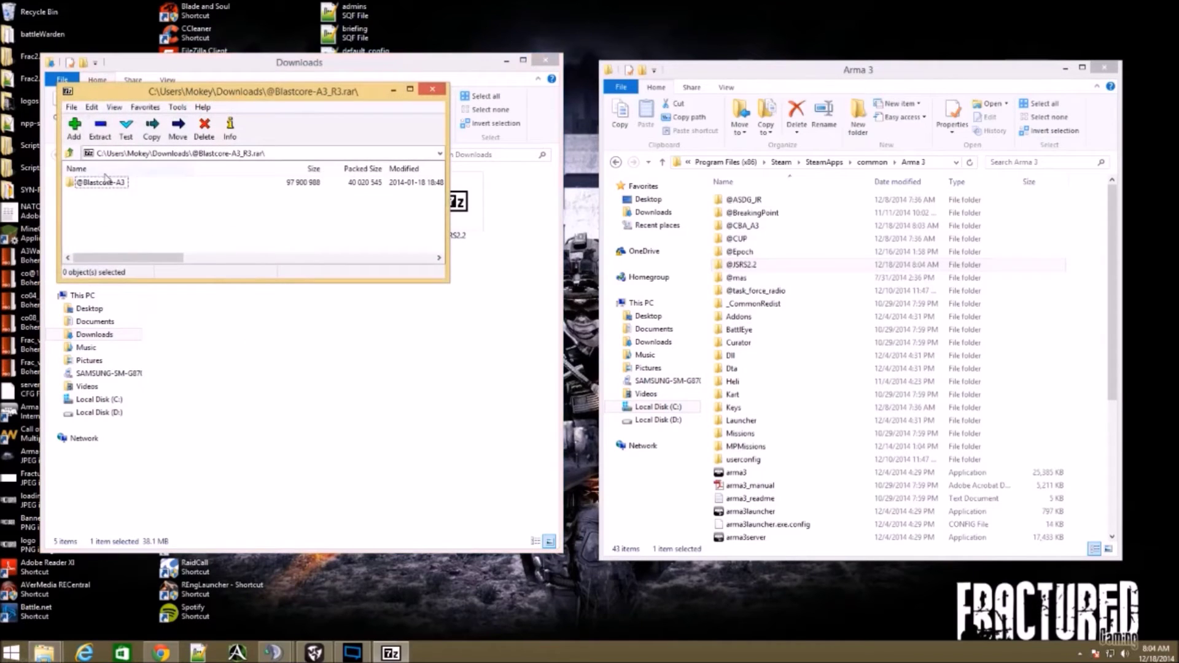
{"action": "left_click", "coordinate": [102, 183]}
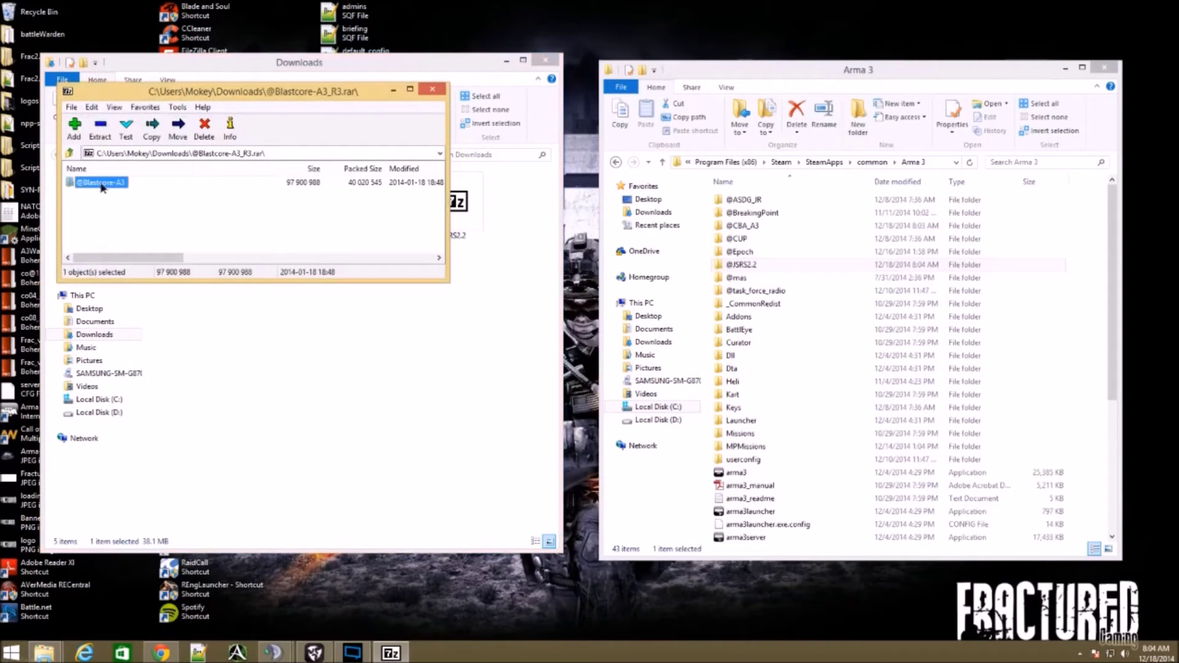
{"action": "left_click_drag", "start_coordinate": [102, 187], "coordinate": [1090, 261]}
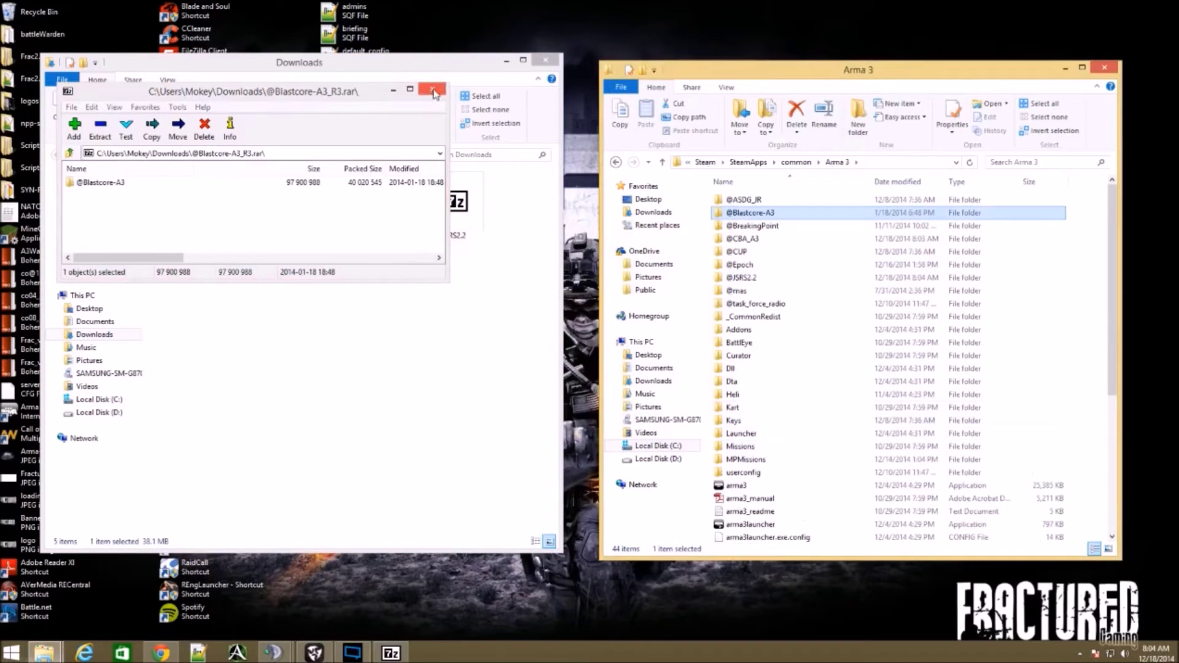
{"action": "left_click", "coordinate": [433, 92]}
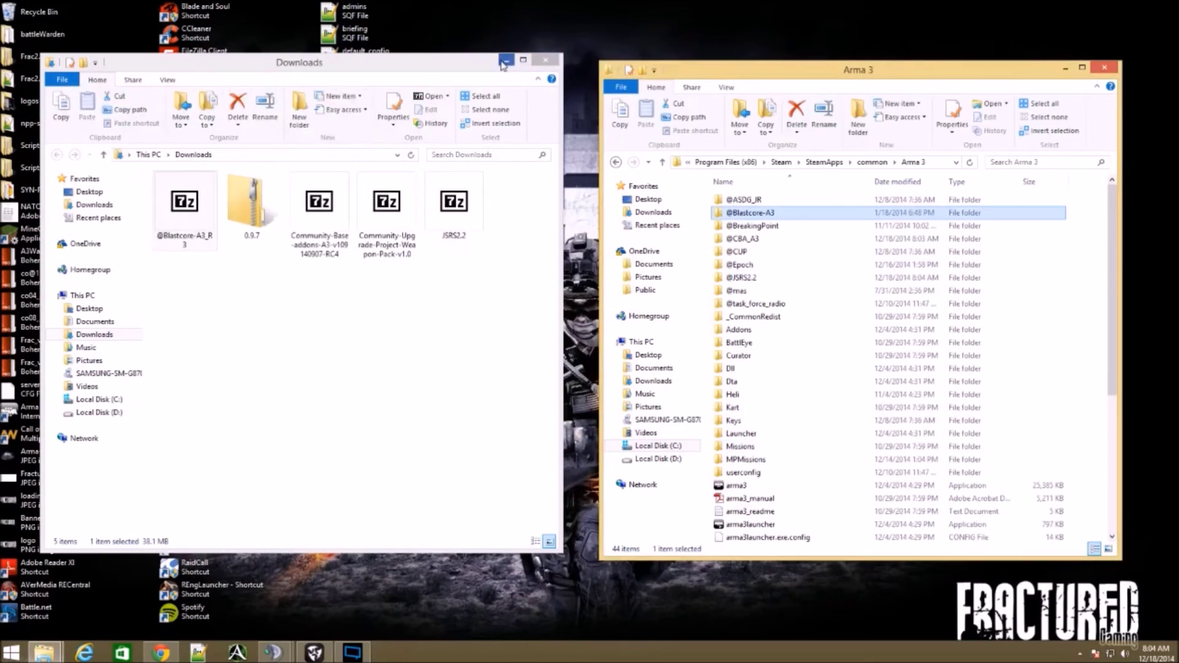
{"action": "left_click", "coordinate": [546, 60]}
Close the Arma 3 folder and launch Arma 3 from its desktop shortcut.
{"action": "left_click", "coordinate": [1104, 73]}
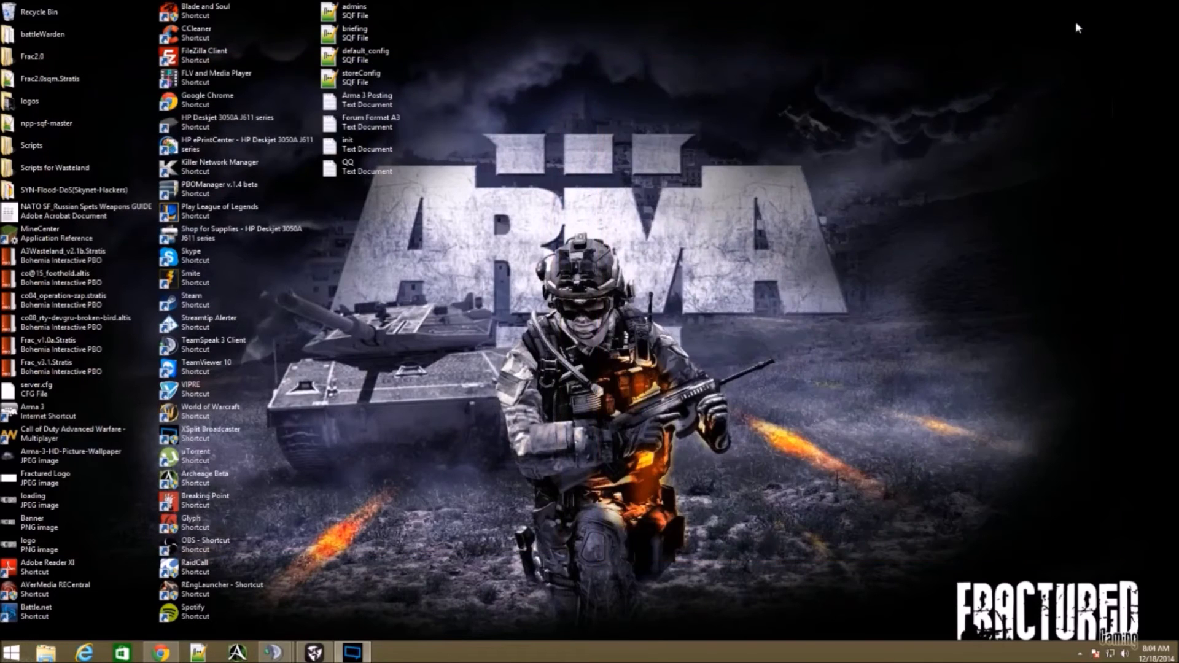
{"action": "double_click", "coordinate": [32, 411]}
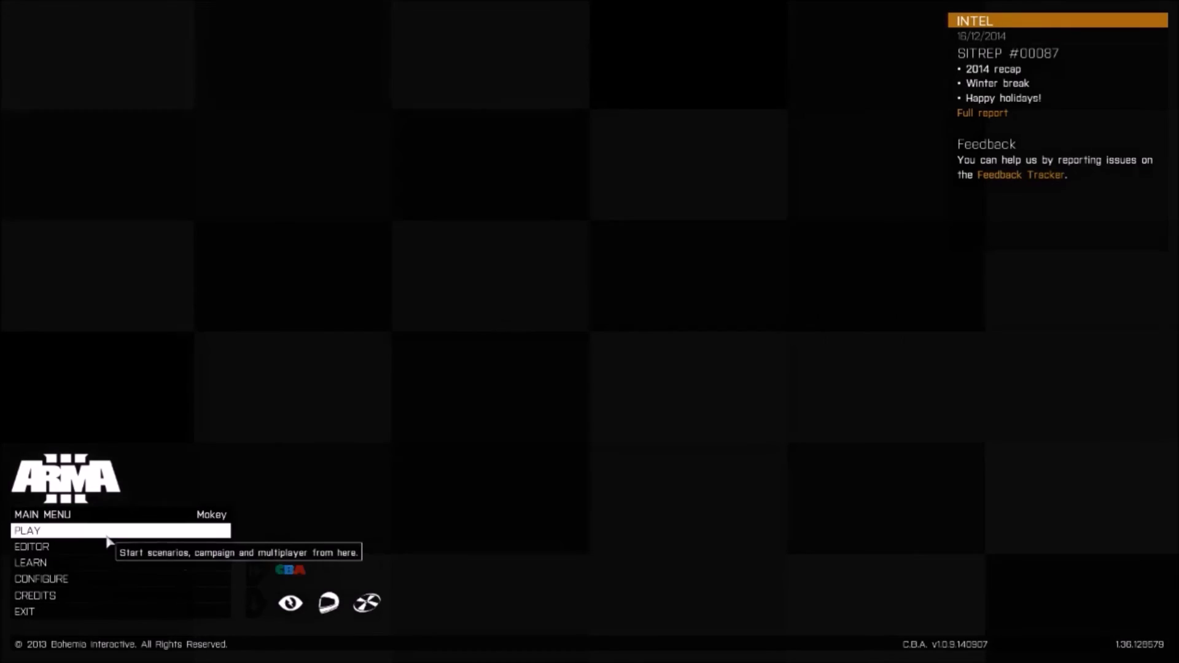
{"action": "left_click", "coordinate": [71, 577]}
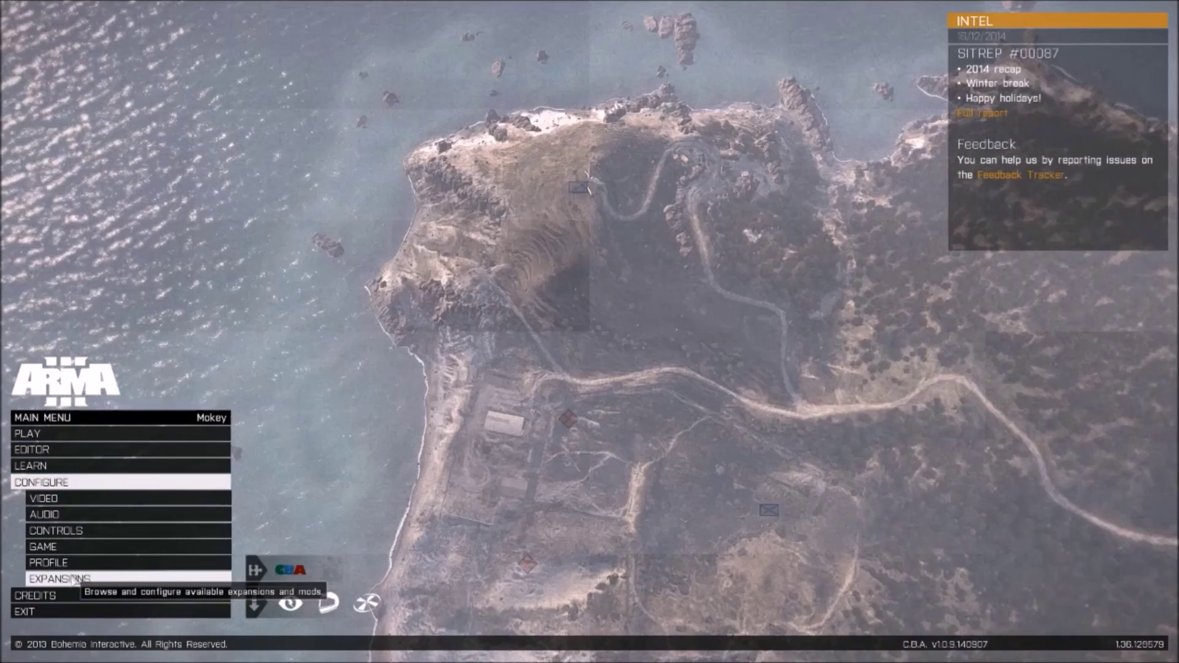
{"action": "left_click", "coordinate": [71, 578]}
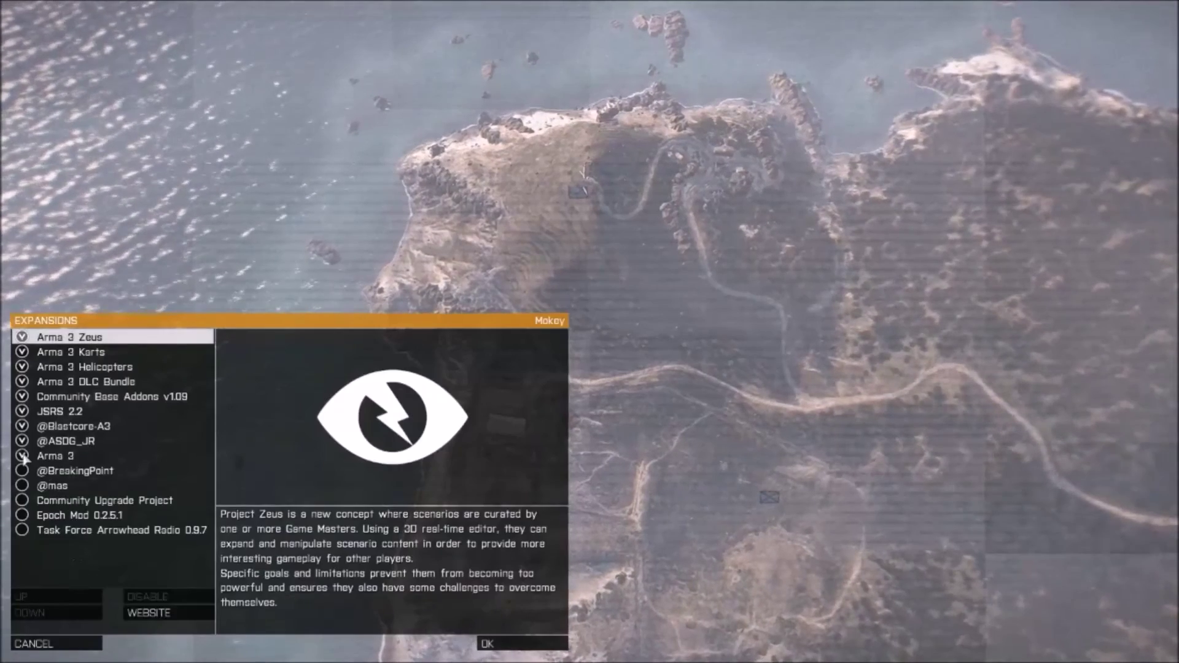
{"action": "left_click", "coordinate": [25, 398]}
{"action": "left_click", "coordinate": [23, 397]}
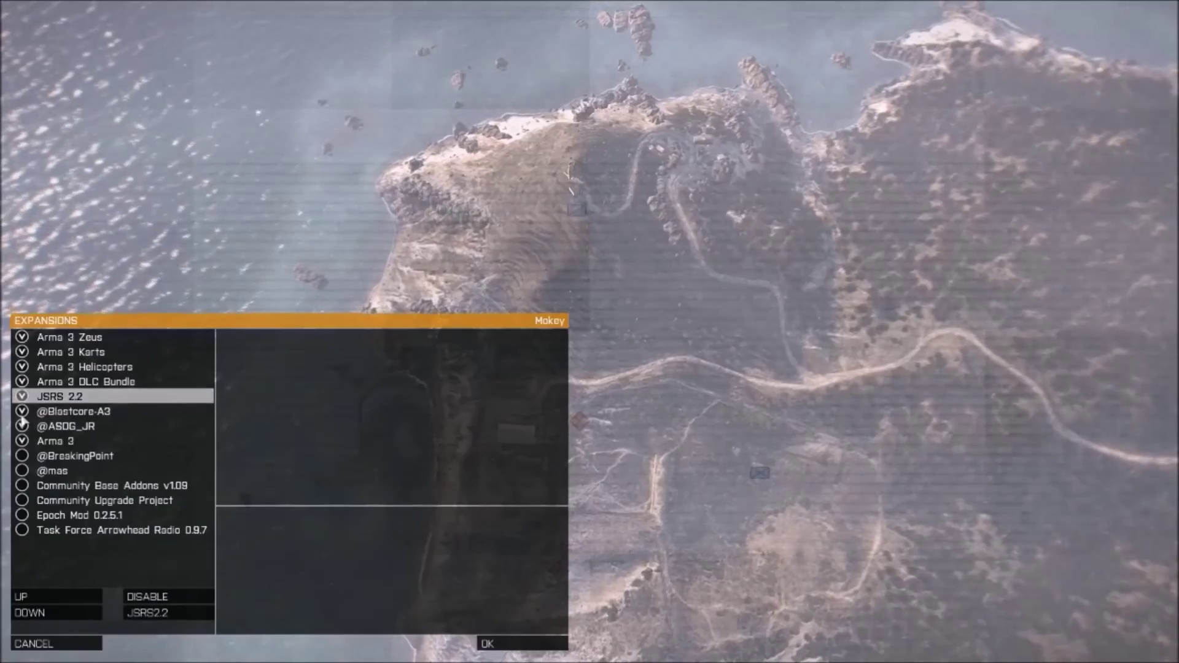
{"action": "left_click", "coordinate": [22, 412]}
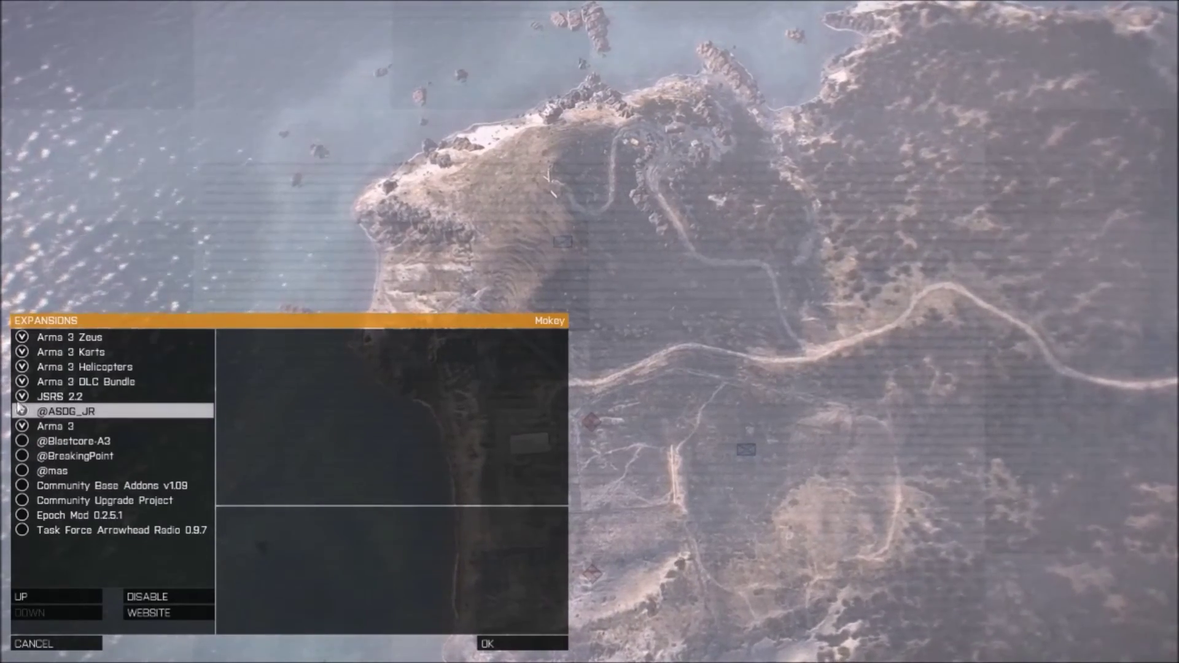
{"action": "left_click", "coordinate": [22, 397]}
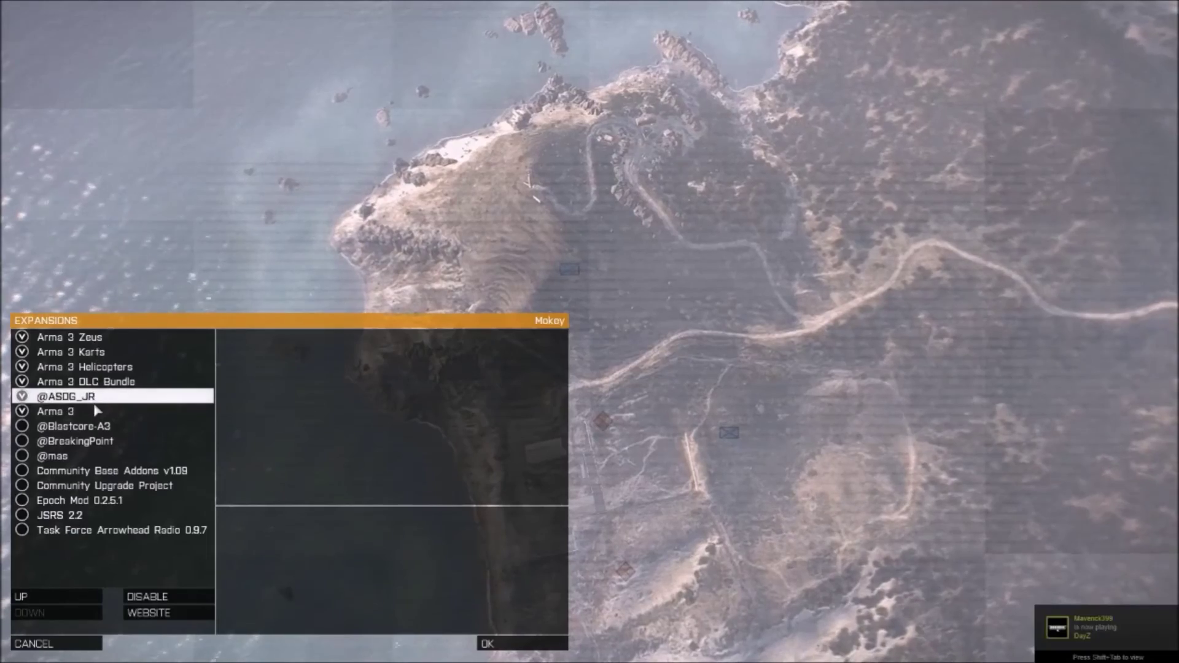
{"action": "left_click", "coordinate": [28, 472]}
{"action": "left_click", "coordinate": [70, 338]}
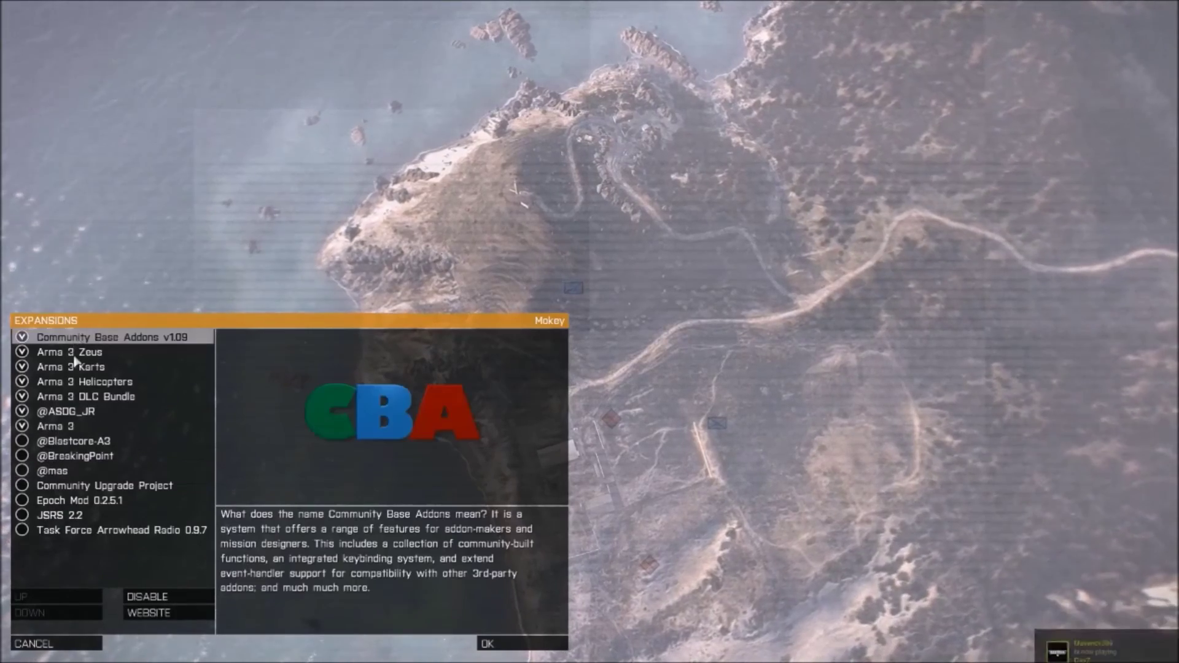
{"action": "left_click", "coordinate": [22, 515]}
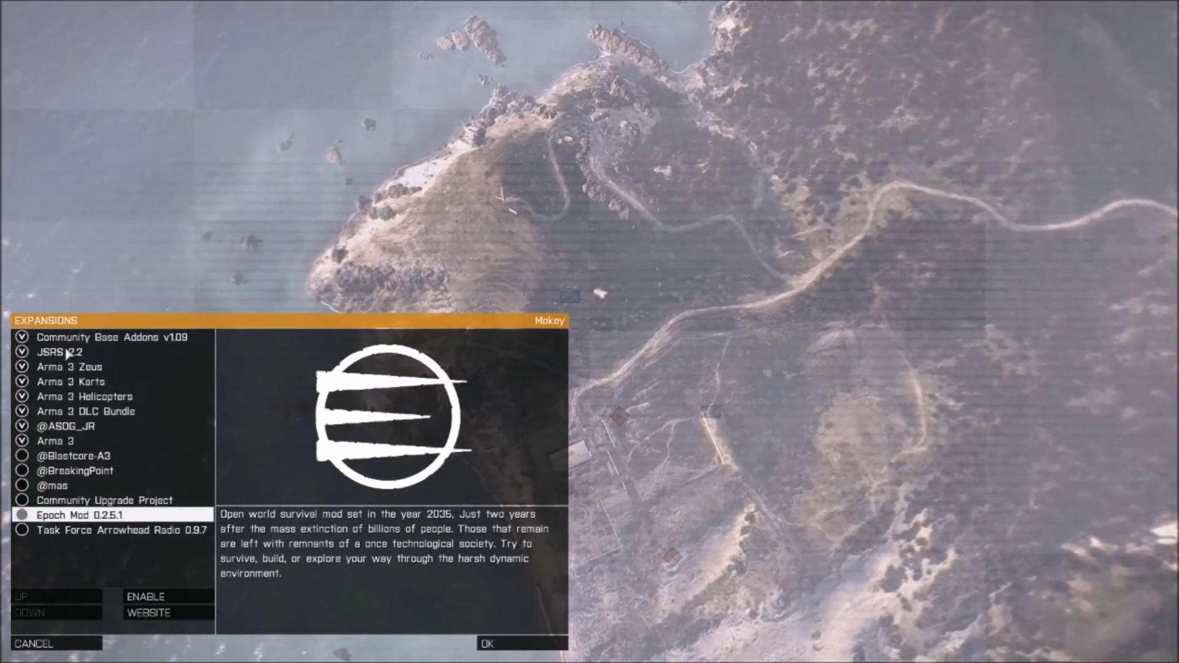
{"action": "left_click", "coordinate": [22, 456]}
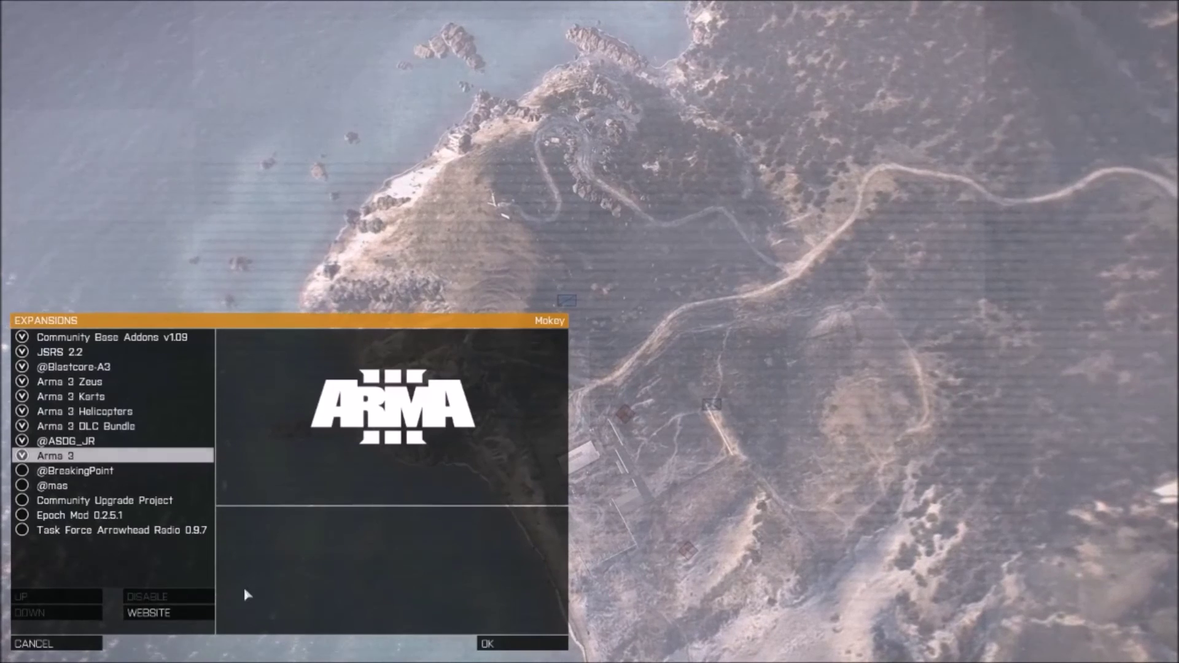
{"action": "left_click", "coordinate": [503, 646]}
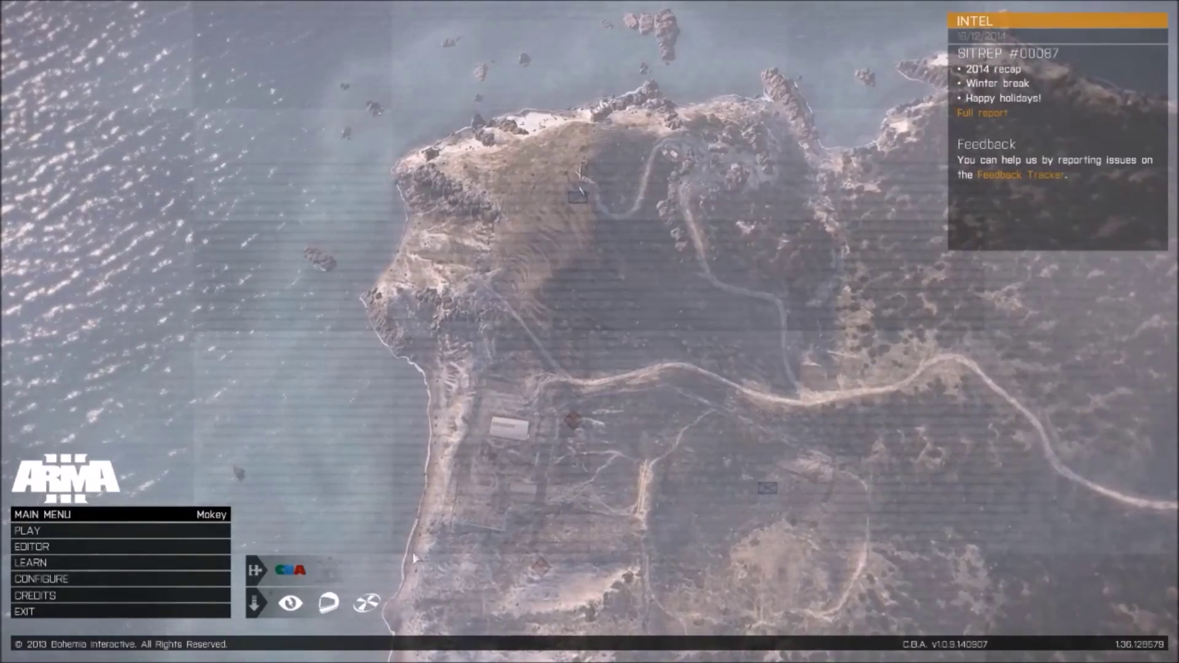
{"action": "left_click", "coordinate": [58, 578]}
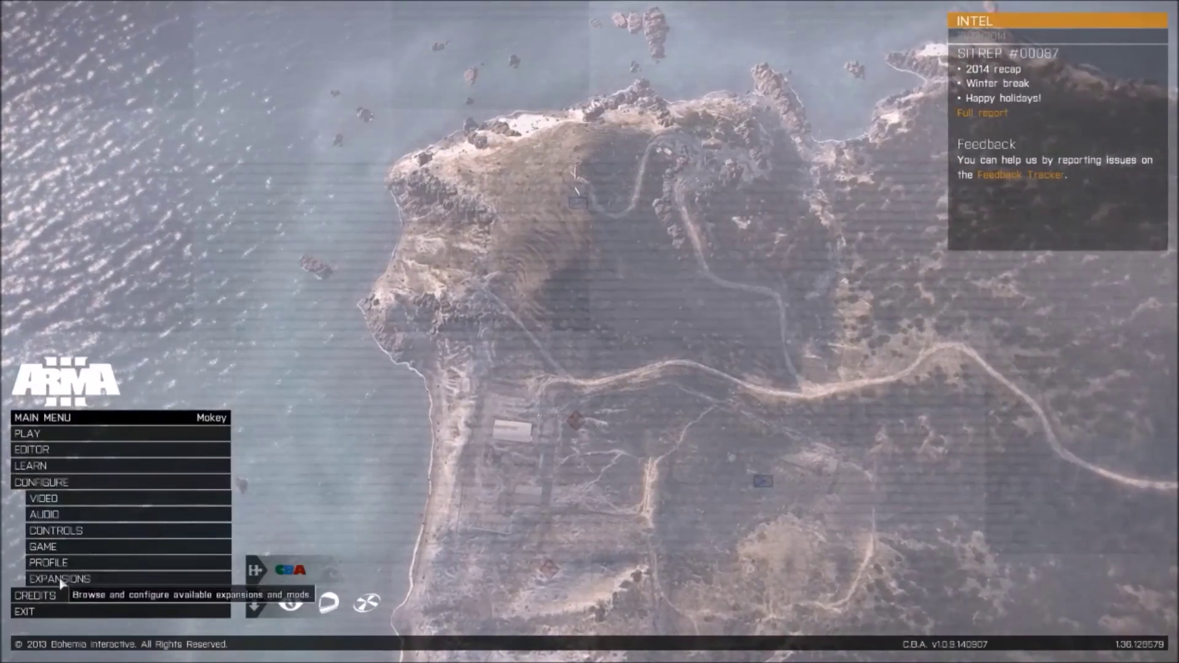
{"action": "left_click", "coordinate": [54, 579]}
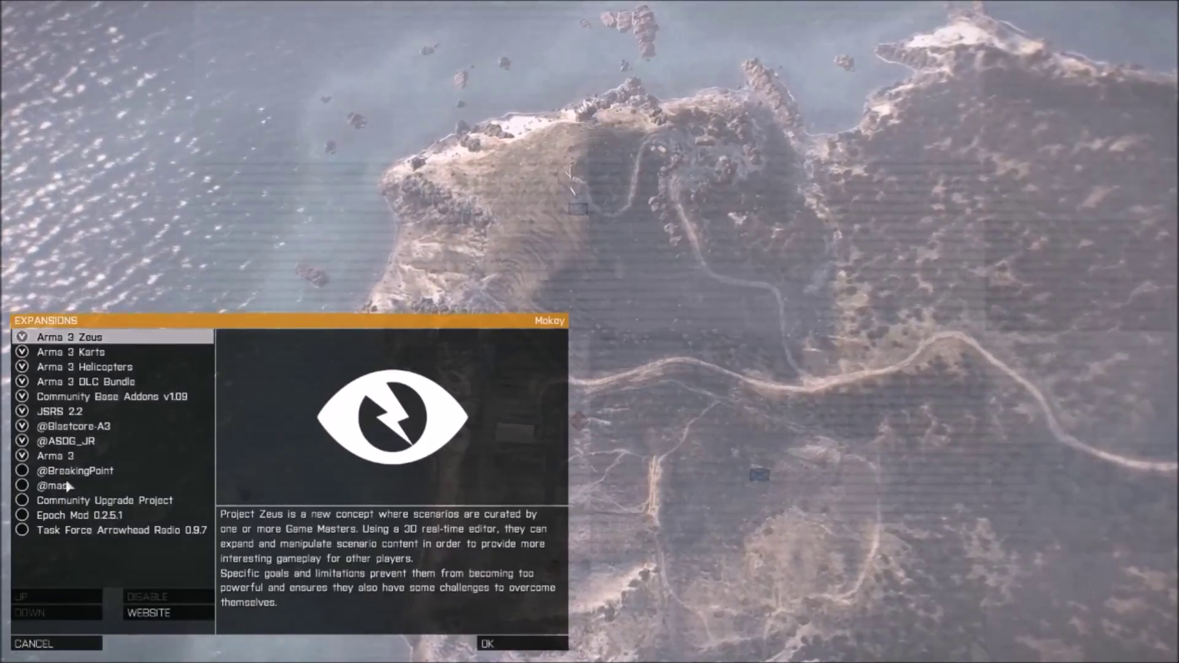
{"action": "left_click", "coordinate": [527, 643]}
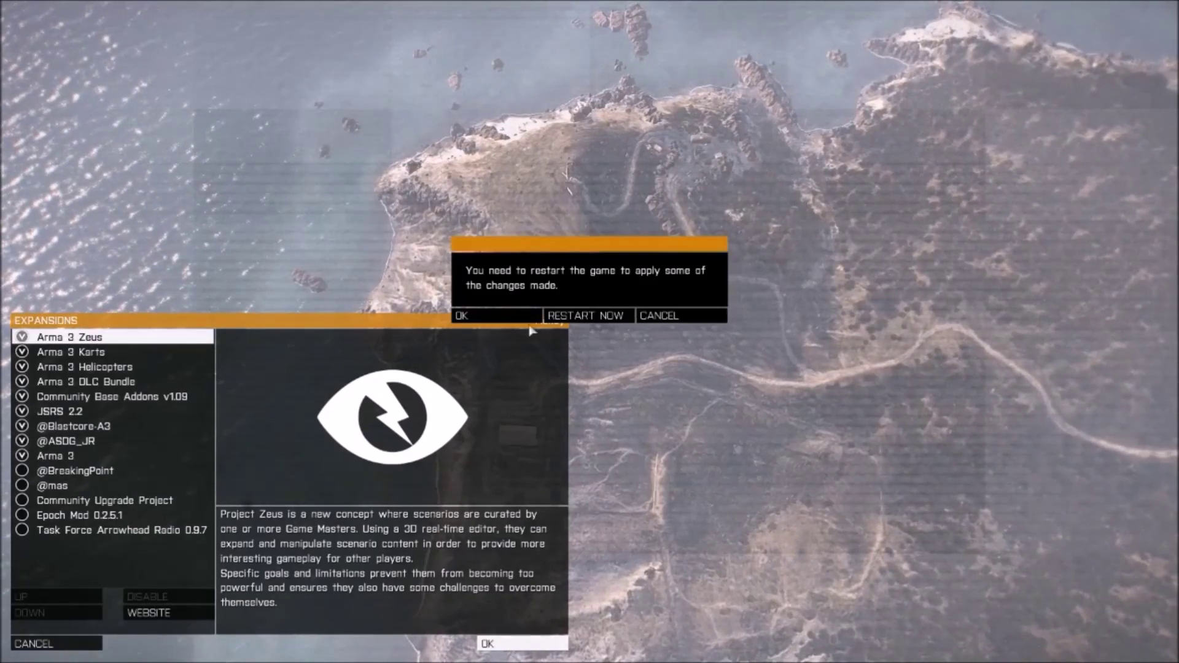
{"action": "left_click", "coordinate": [655, 316]}
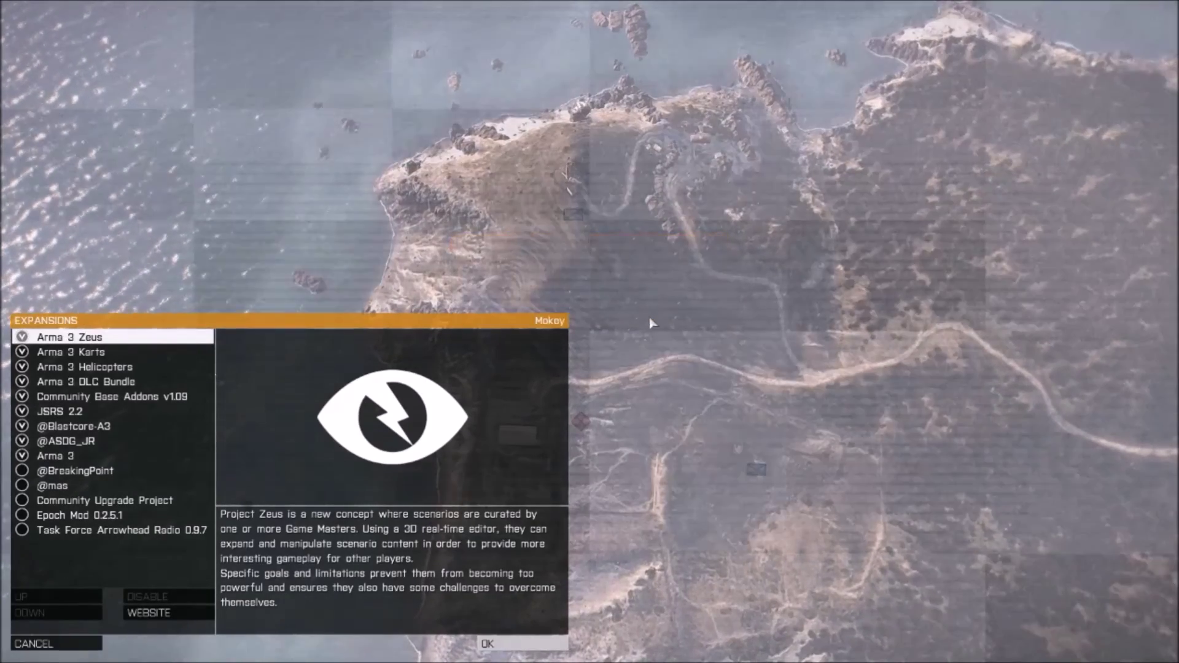
{"action": "left_click", "coordinate": [71, 644]}
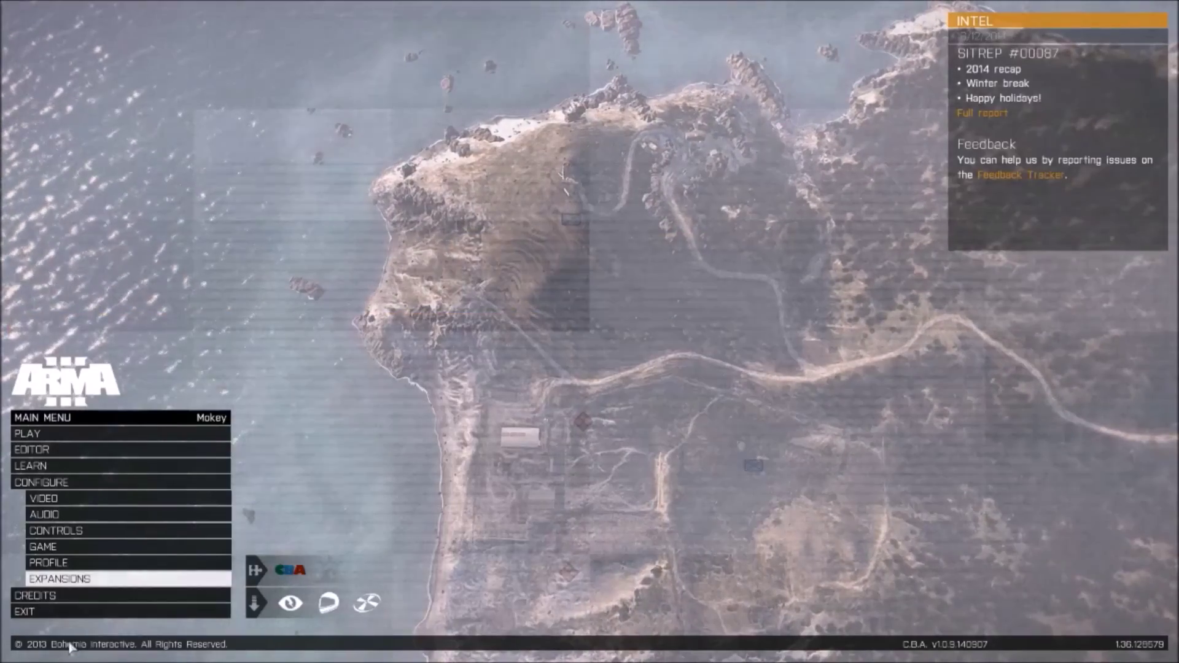
{"action": "left_click", "coordinate": [85, 434]}
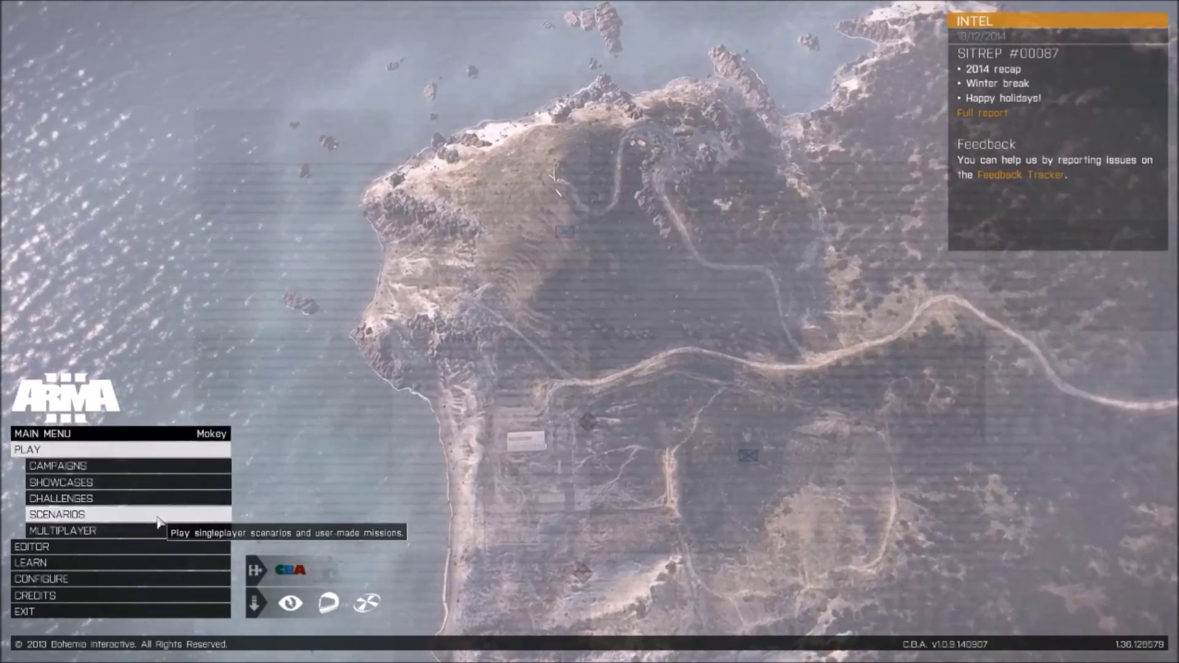
List servers at remote host 192.223.30.108 port 2302 and pick Fractured Wasteland.
{"action": "left_click", "coordinate": [154, 532]}
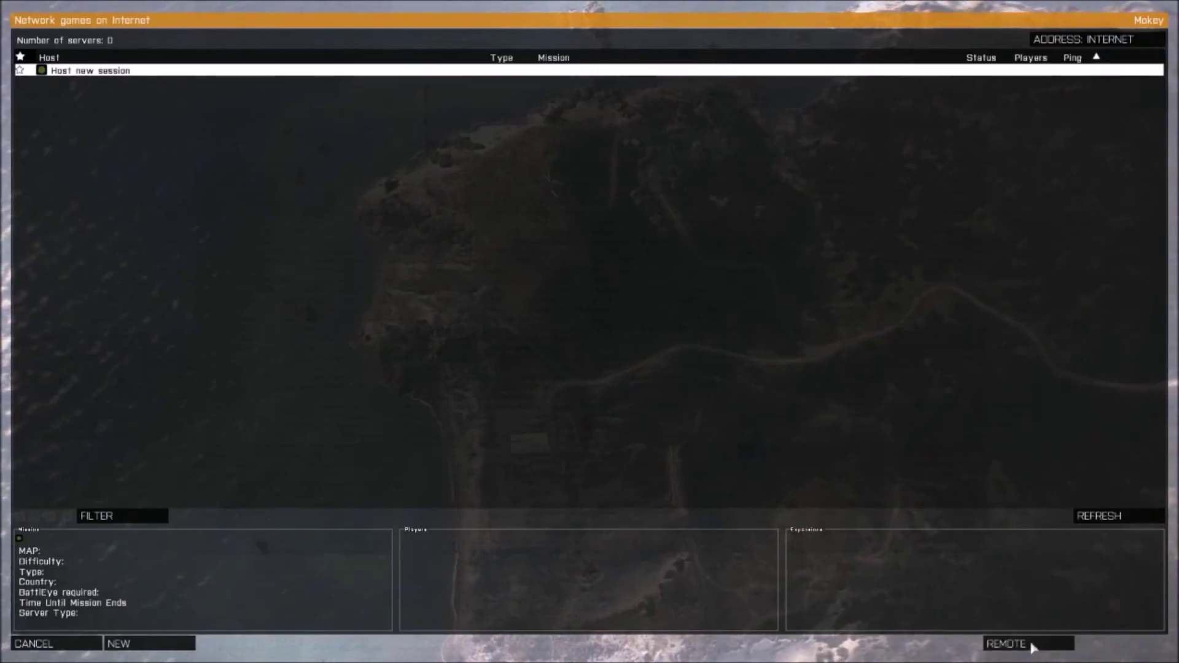
{"action": "left_click", "coordinate": [1032, 648]}
{"action": "double_click", "coordinate": [149, 571]}
{"action": "key", "text": "BackSpace"}
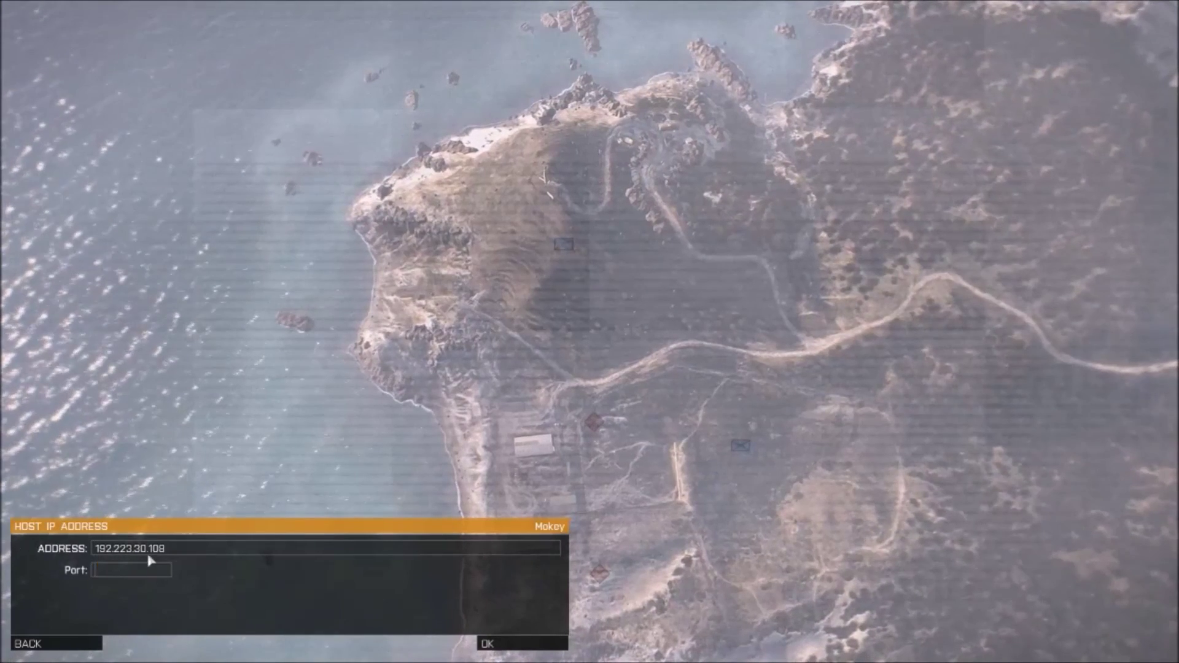
{"action": "key", "text": "Return"}
{"action": "left_click", "coordinate": [330, 81]}
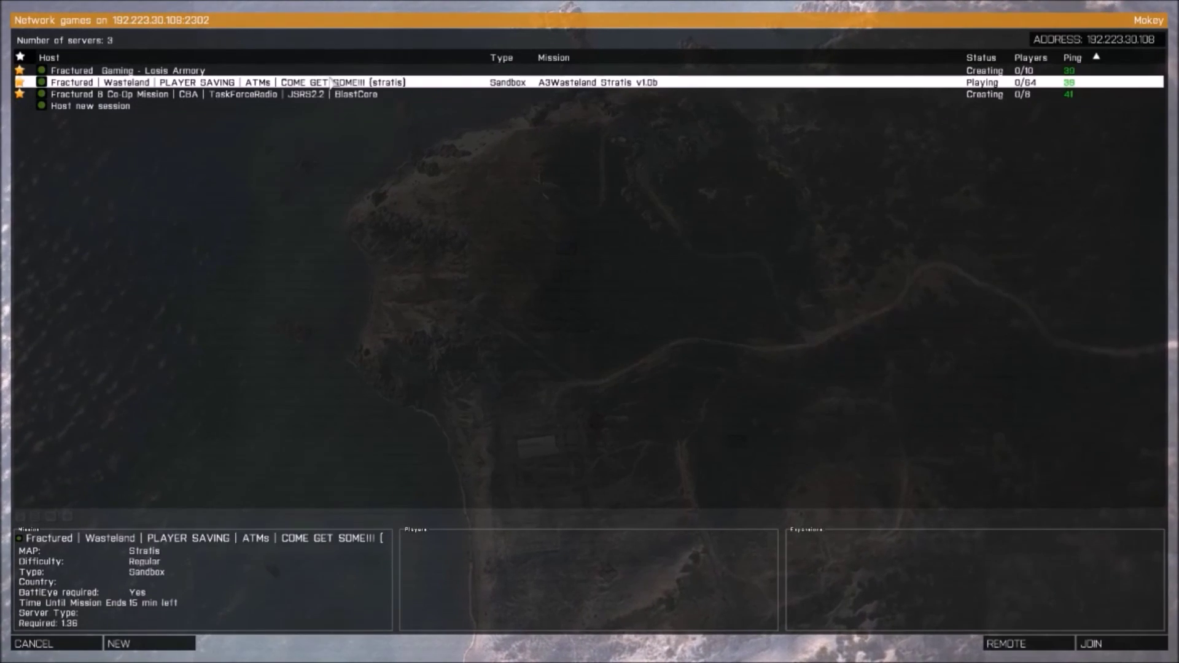